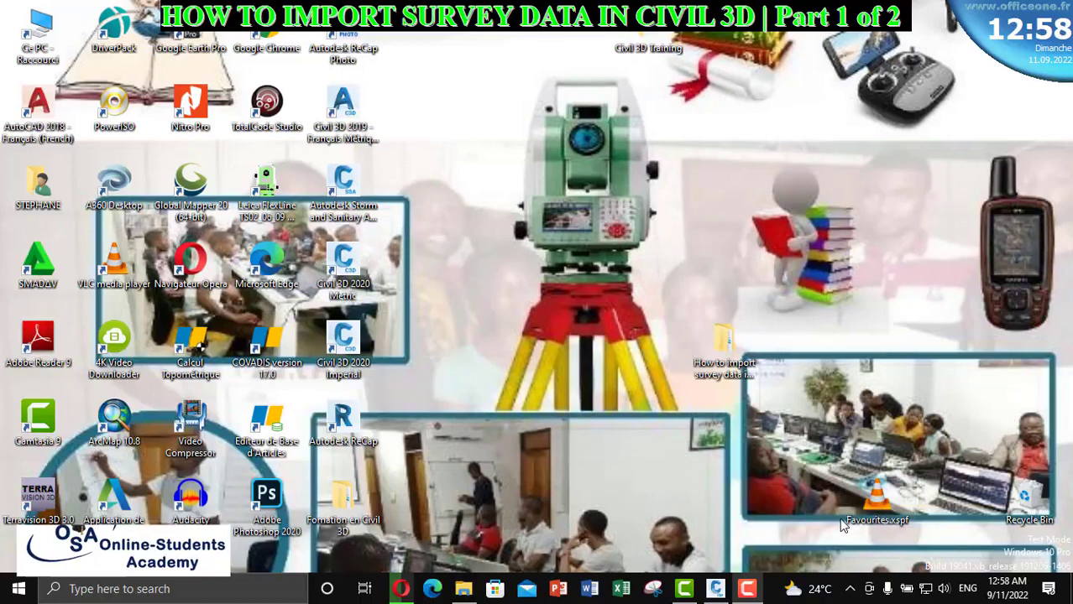
Switch to Civil 3D and show the survey databases in the Toolspace.
click(716, 590)
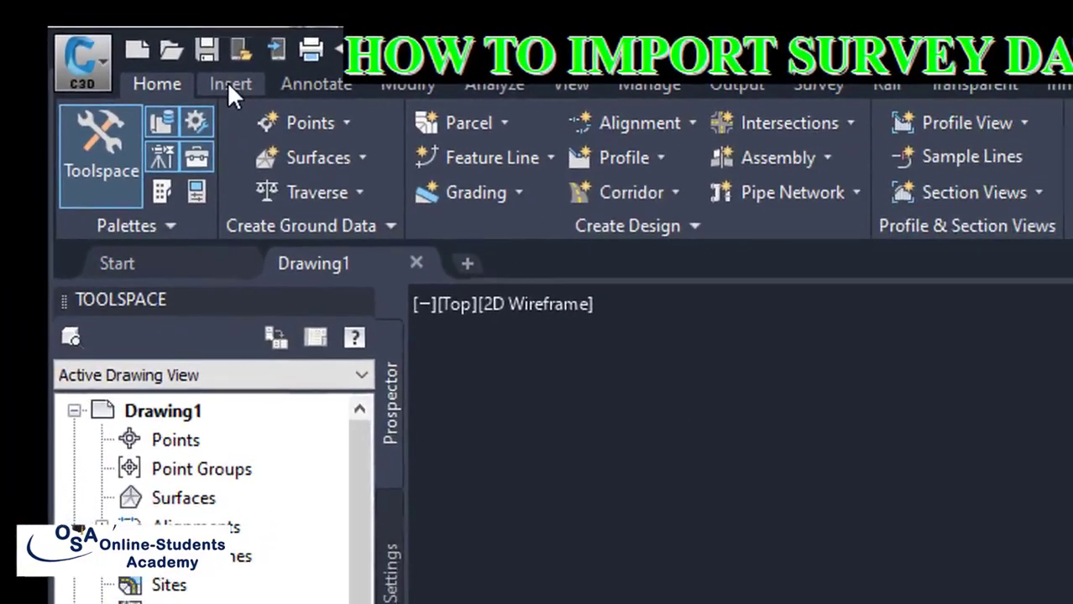
click(228, 84)
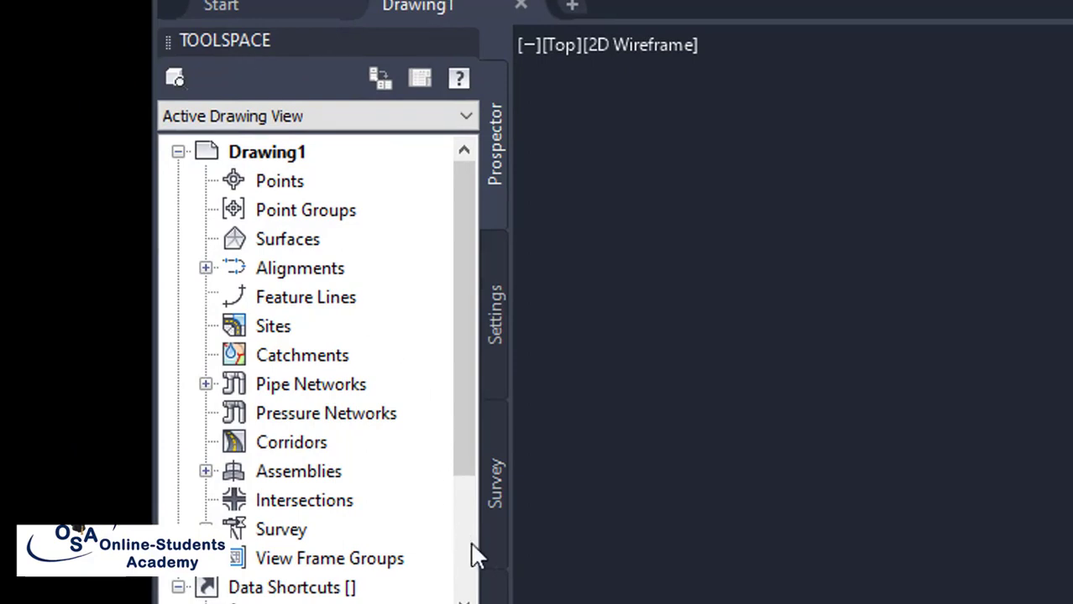
click(495, 502)
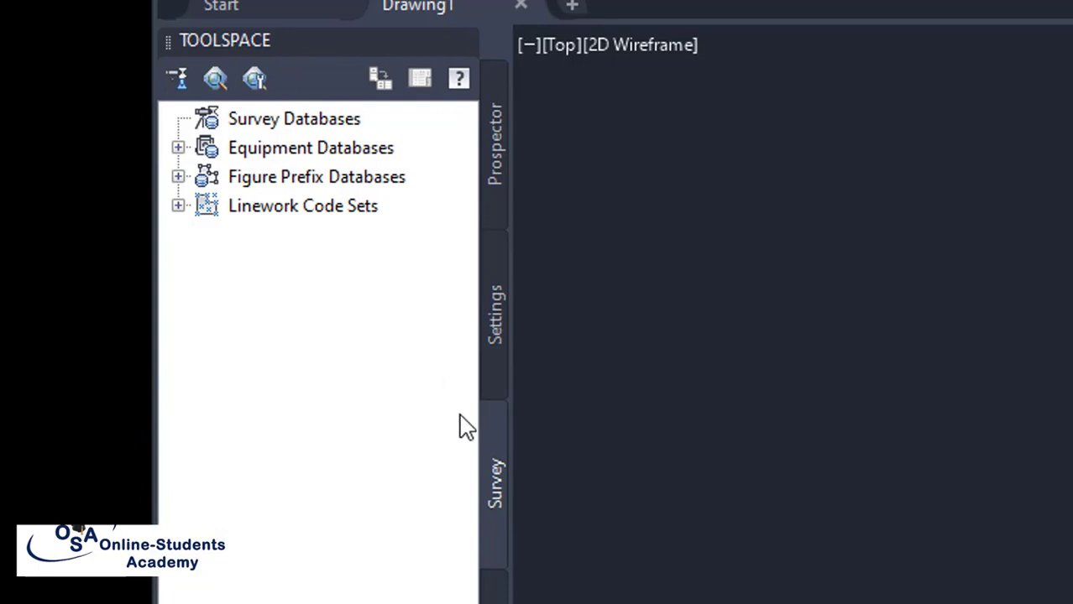
Set the working folder for survey databases to the Civil 3D Training folder on the Desktop.
right_click(290, 127)
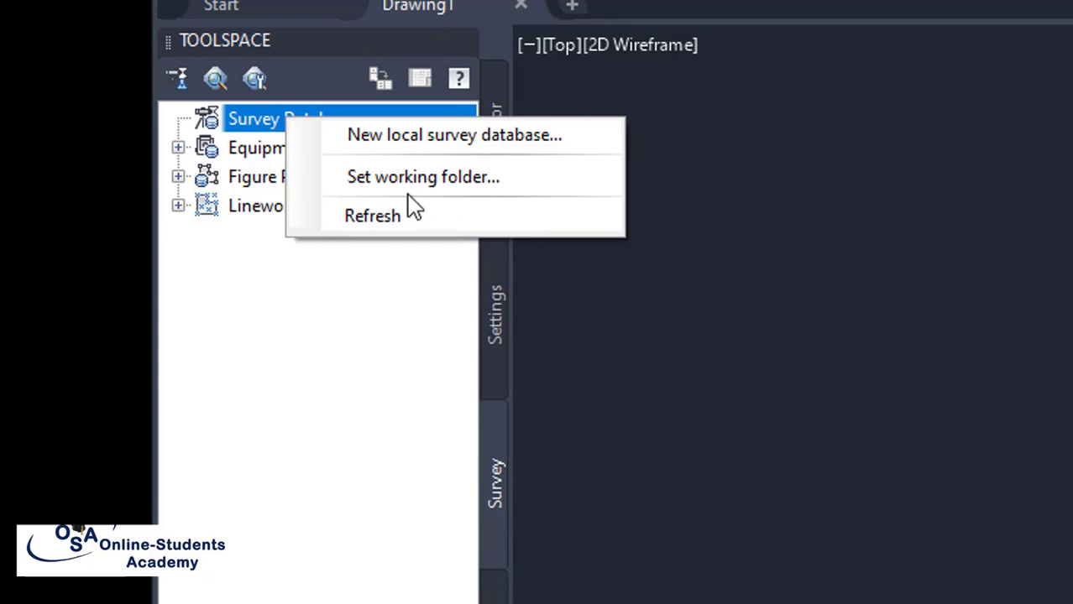
click(472, 196)
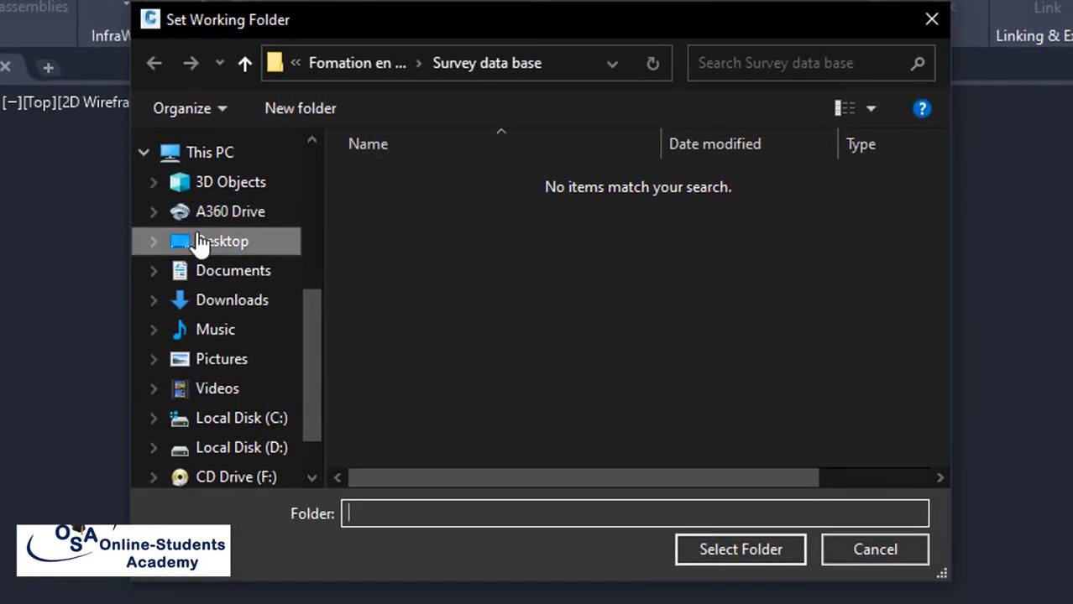
click(229, 242)
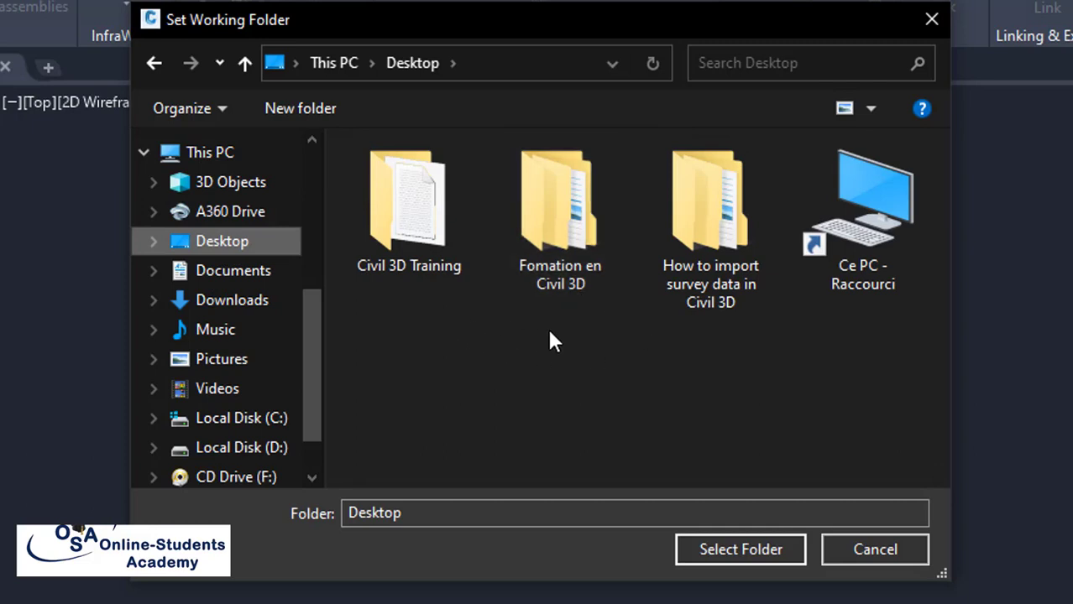
double_click(401, 246)
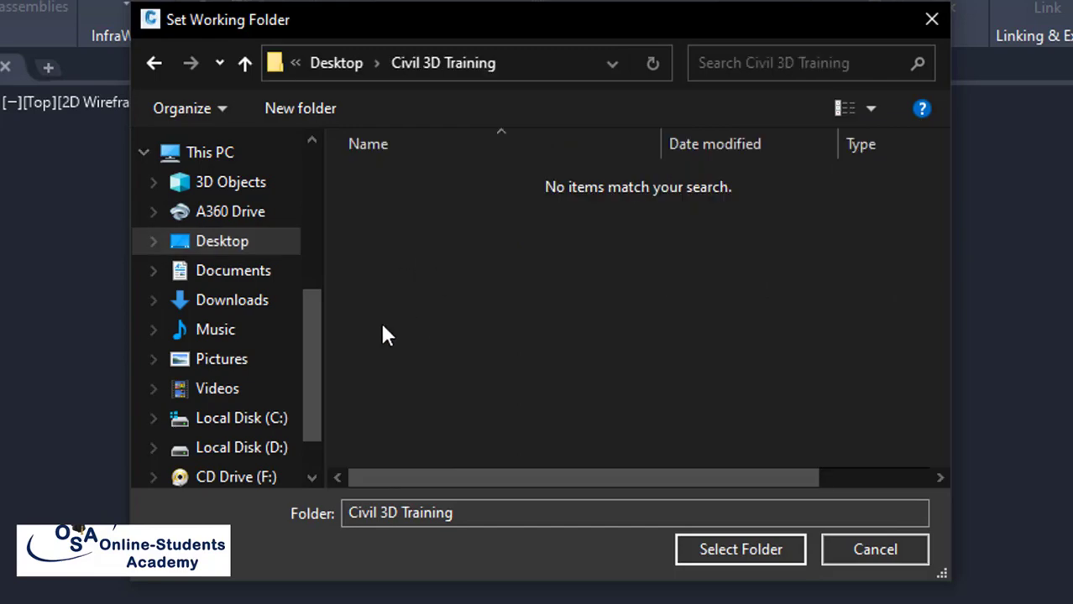
click(742, 550)
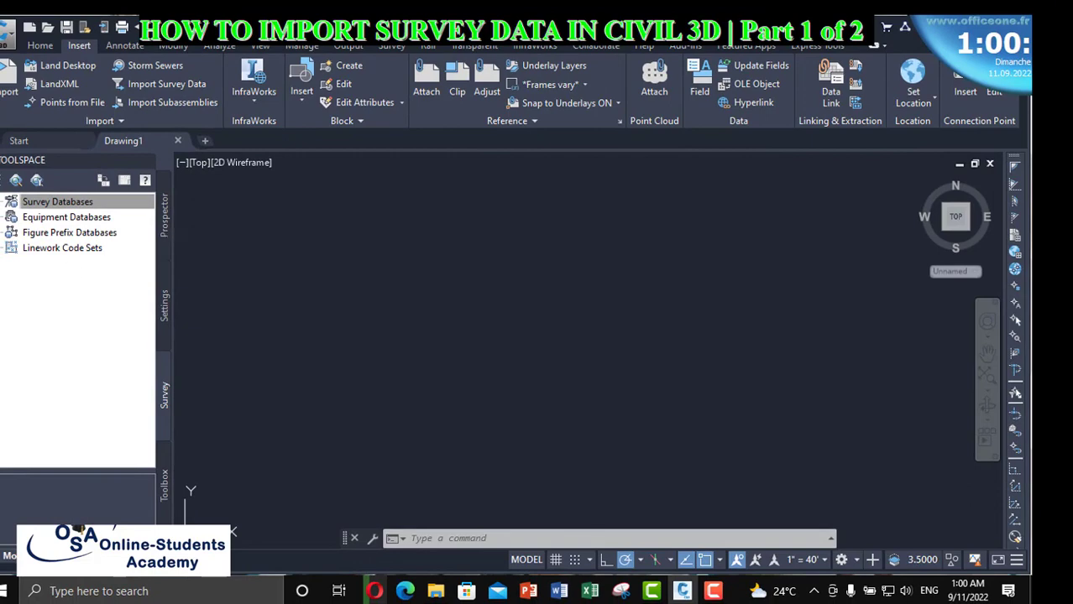
Create a new local survey database named OSA TRAINING DATA BASE.
click(57, 202)
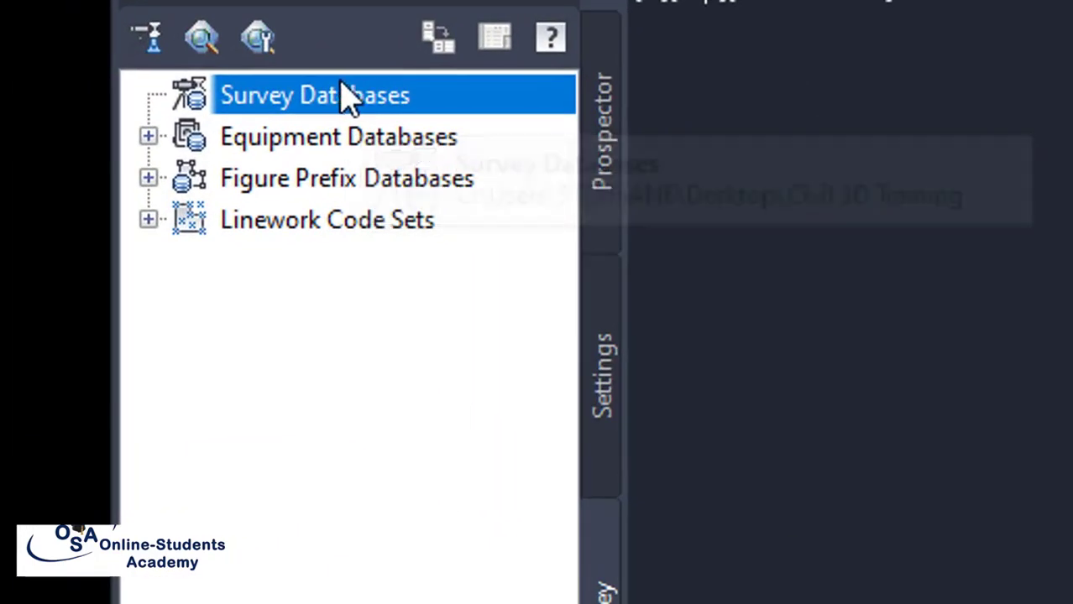
right_click(337, 97)
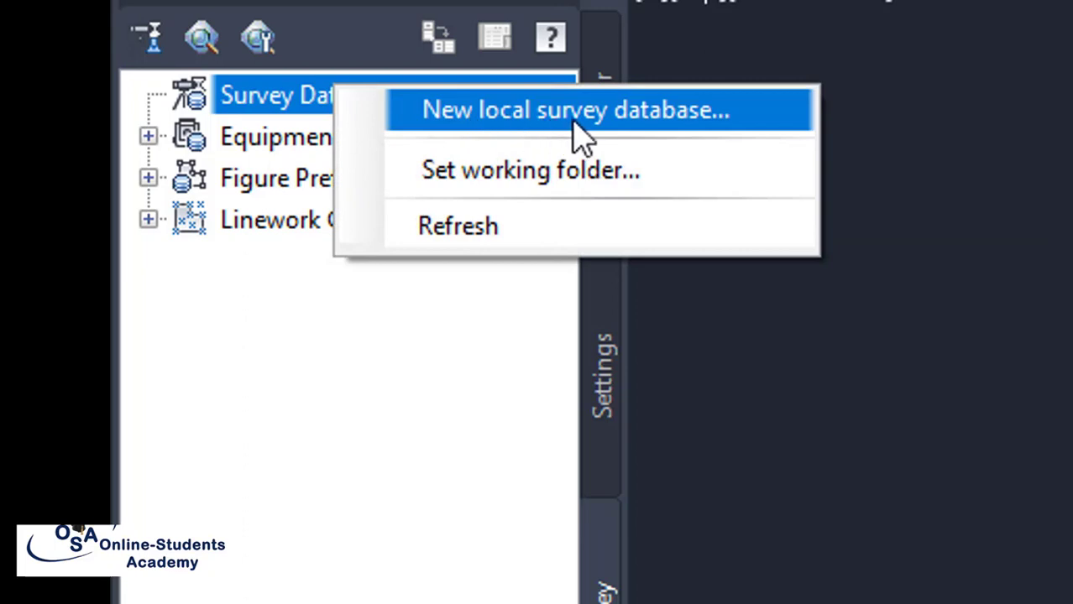
click(599, 137)
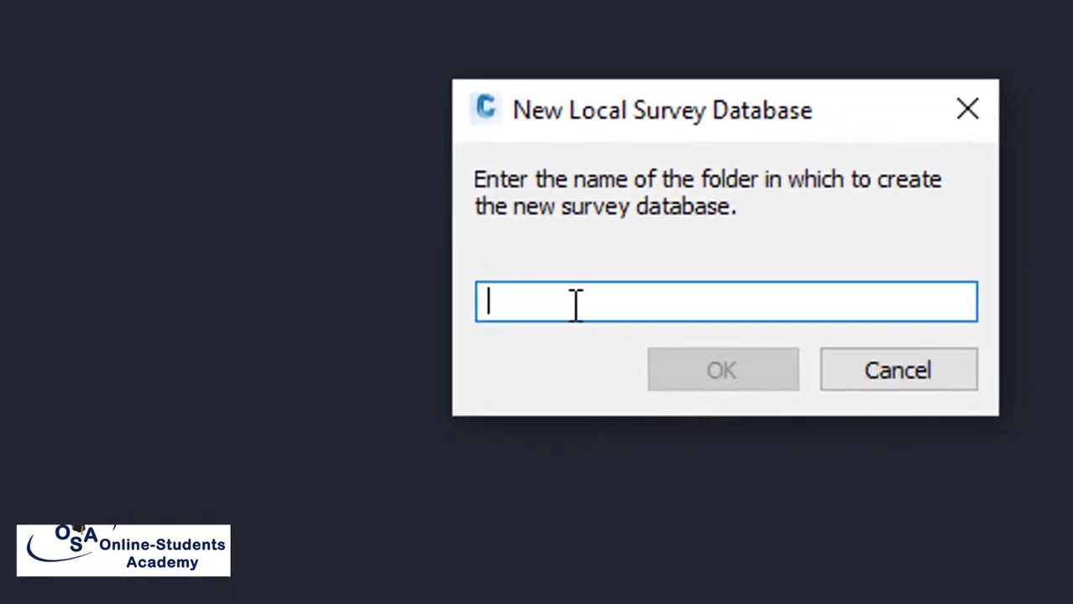
text(OSA )
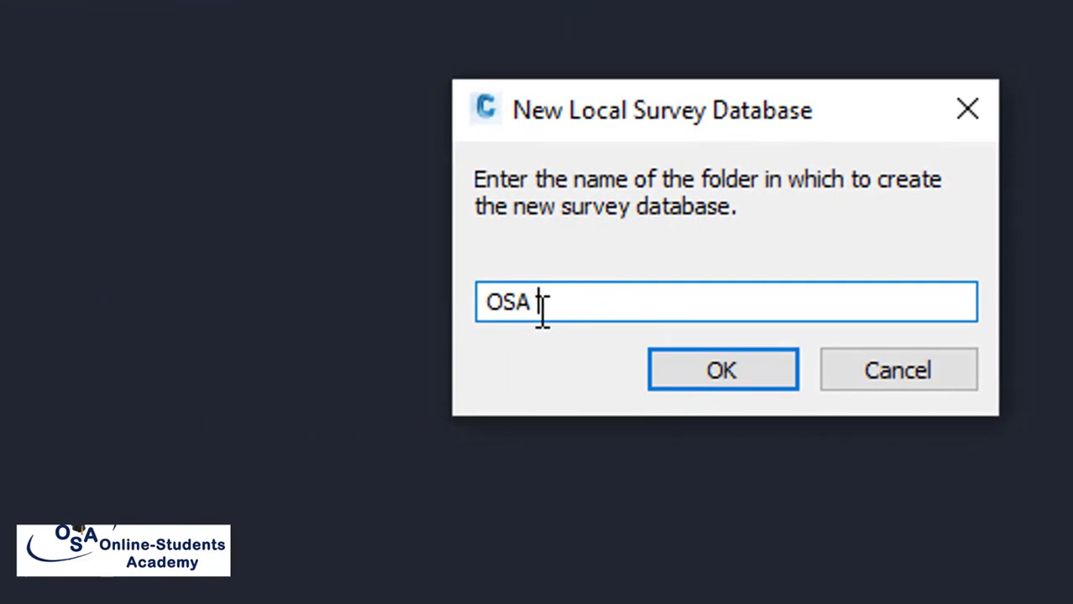
text(TRAINING)
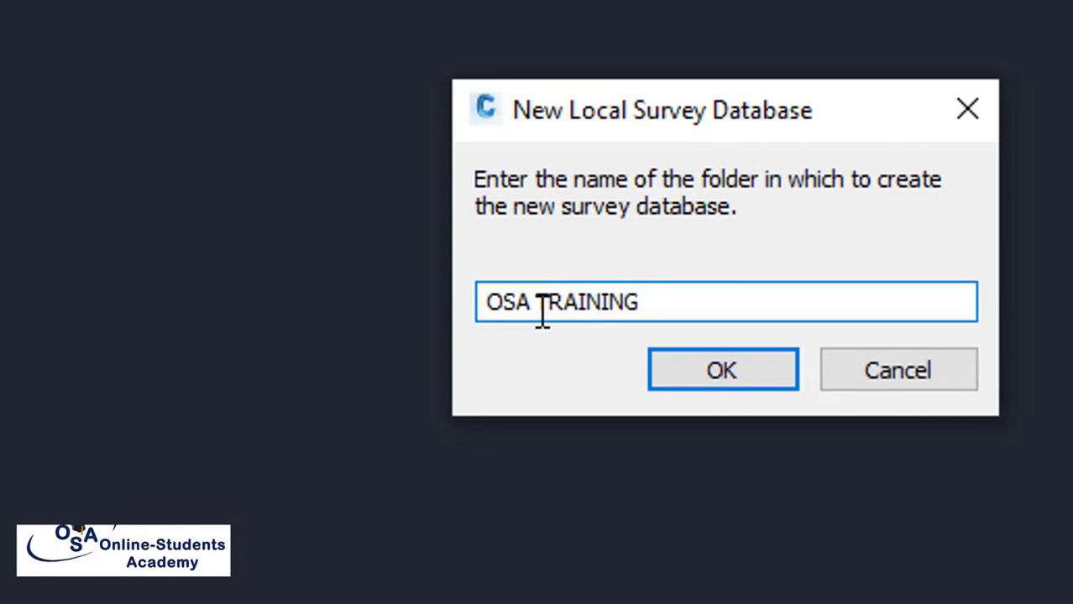
text( DATA B)
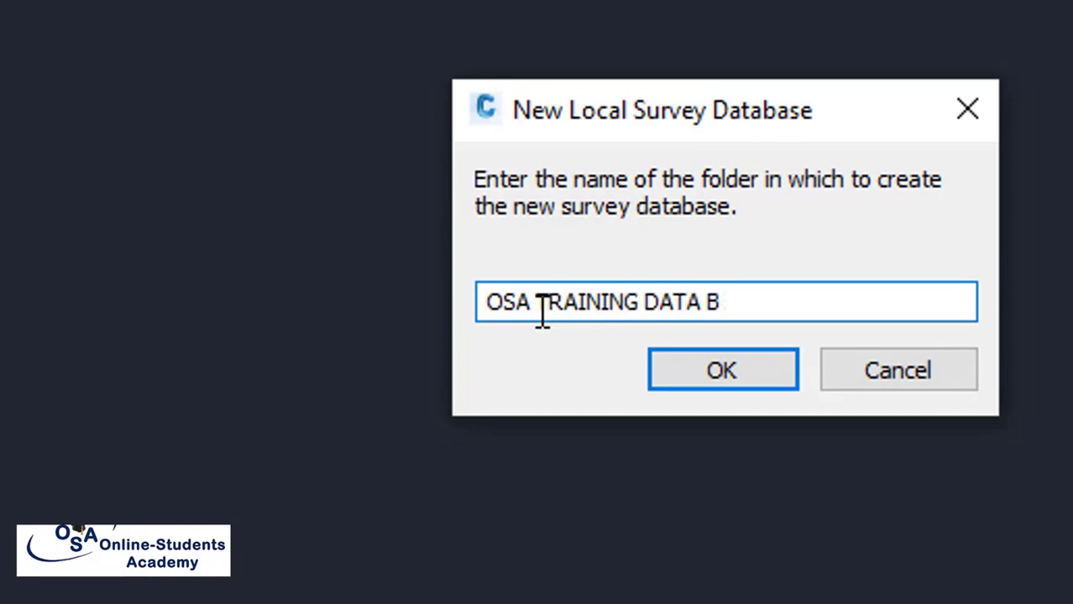
text(ASE)
click(706, 385)
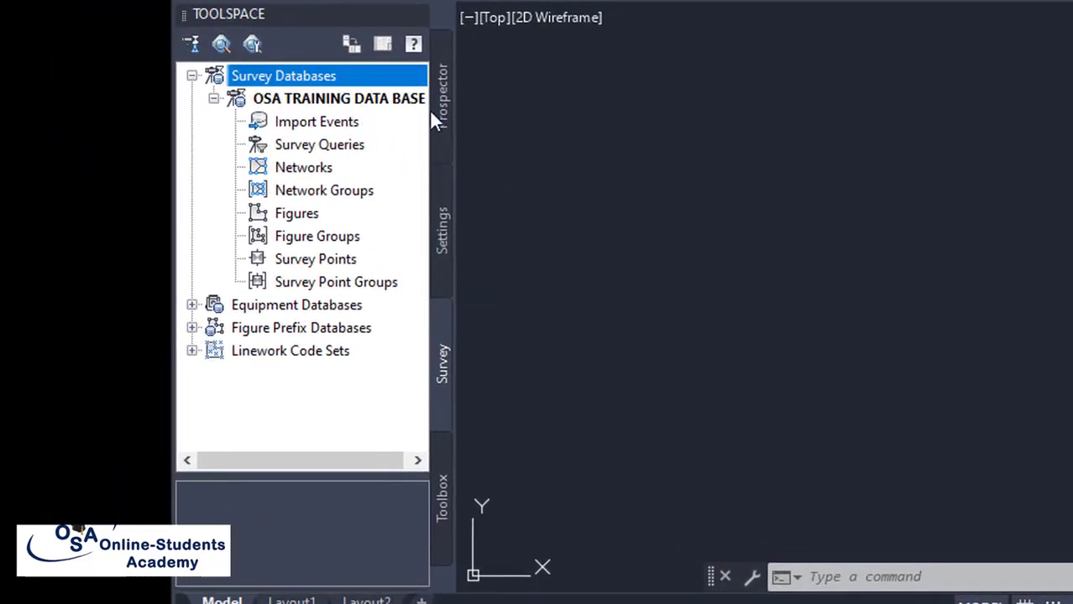
Examine the collections of the OSA TRAINING DATA BASE survey database, including import events, figures, figure groups and survey points.
click(329, 100)
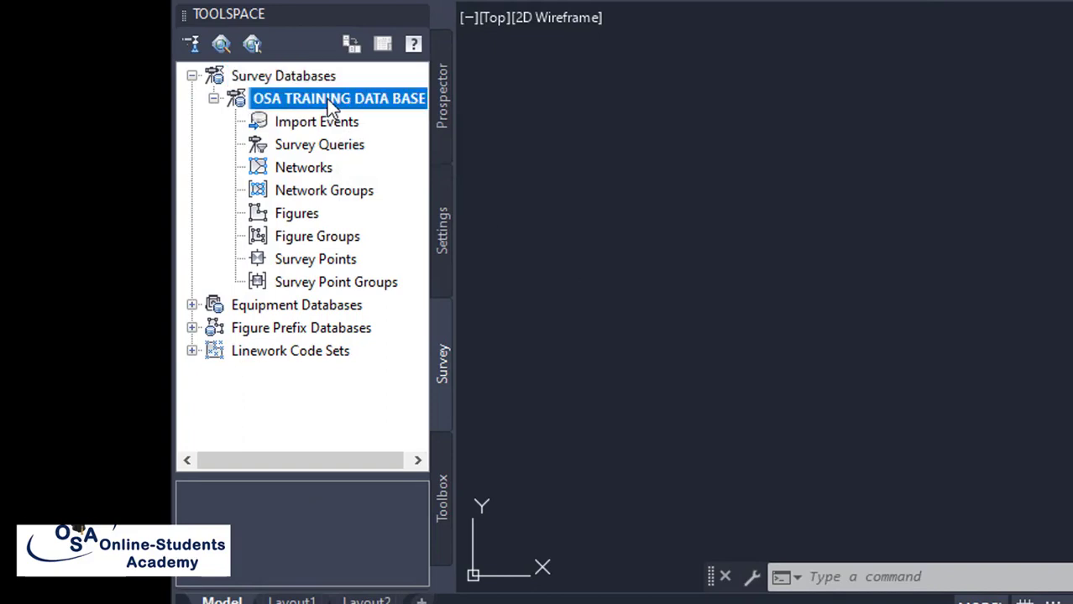
click(318, 124)
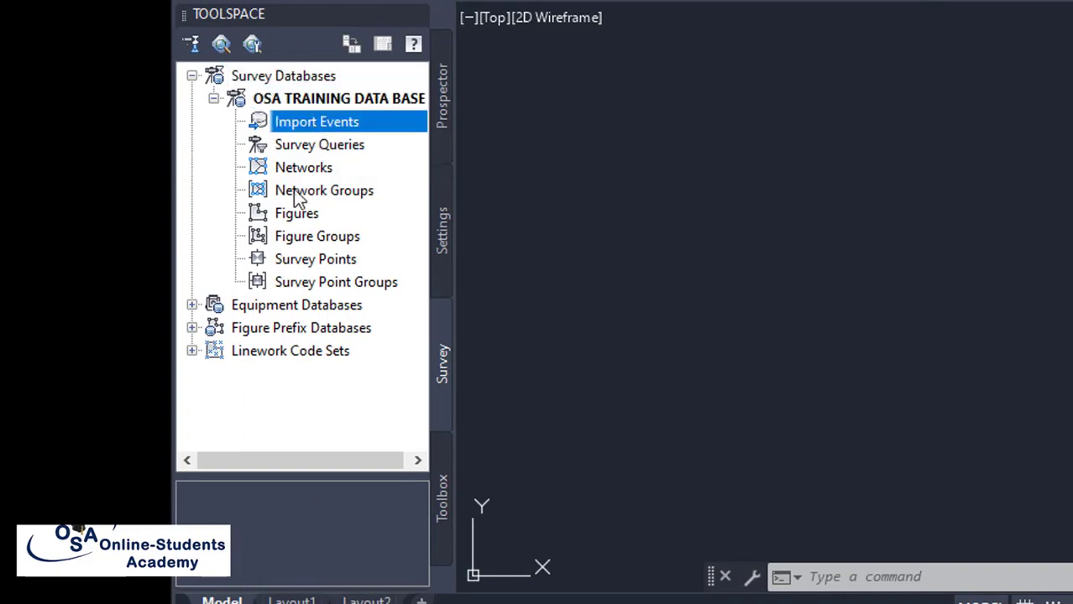
click(310, 261)
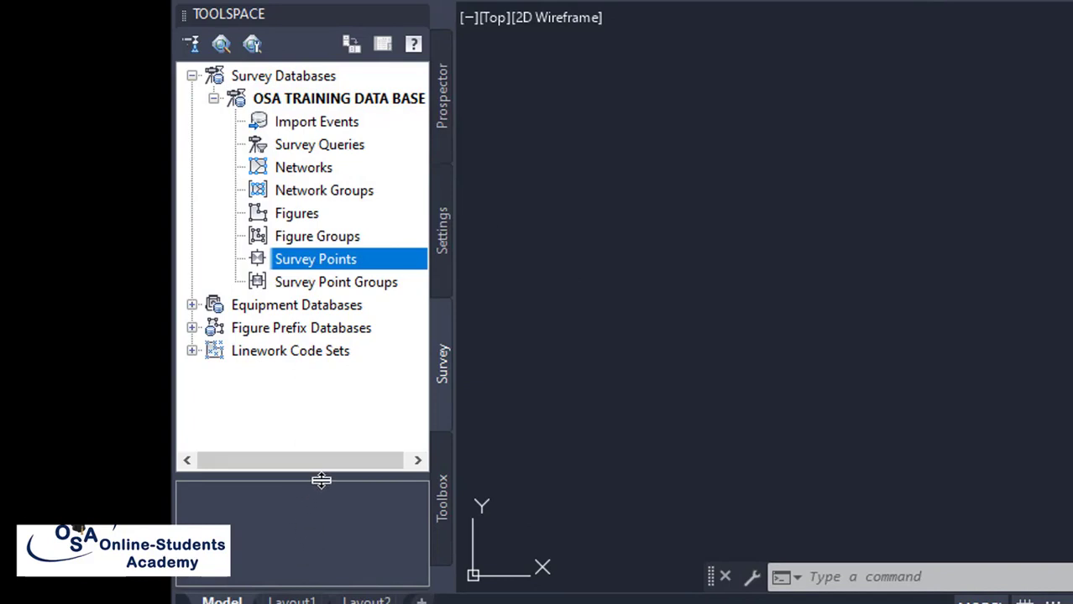
mouse_move(322, 480)
mouse_down()
mouse_move(328, 432)
mouse_move(319, 470)
mouse_move(316, 432)
mouse_up()
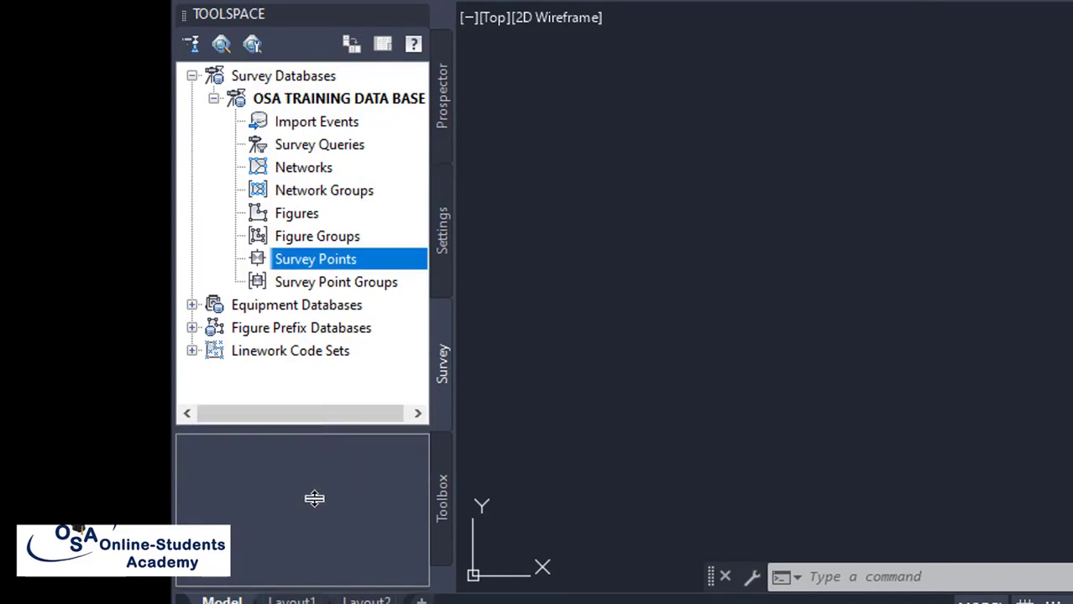
click(302, 239)
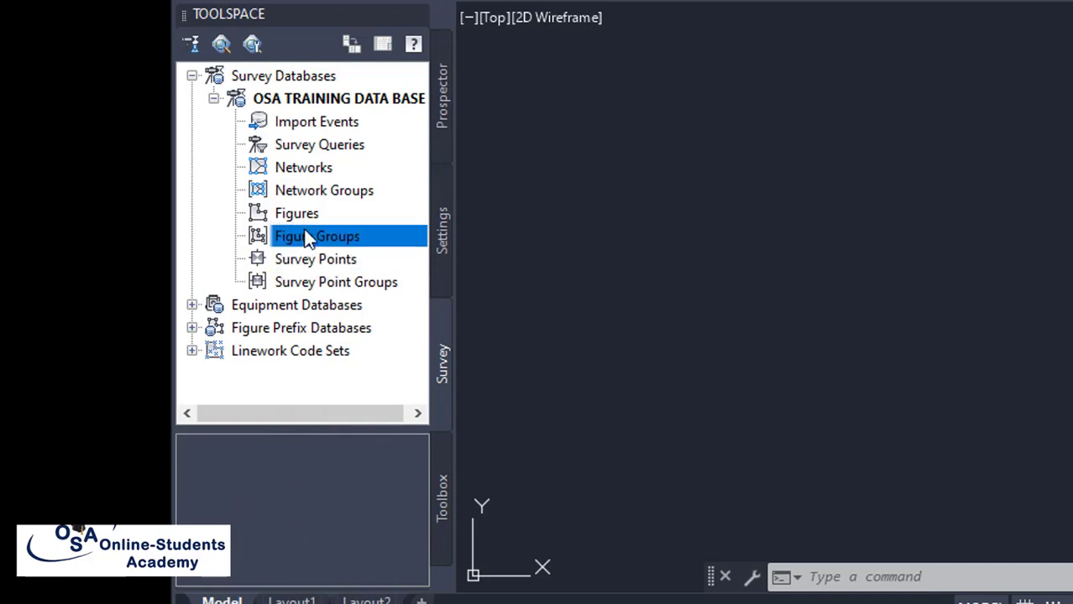
click(306, 215)
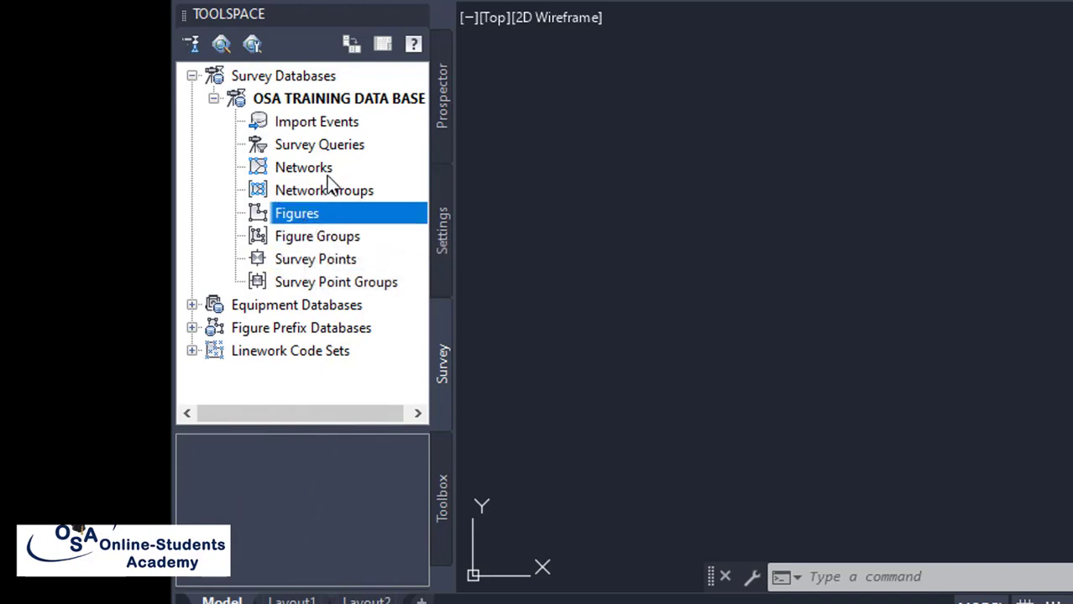
click(320, 261)
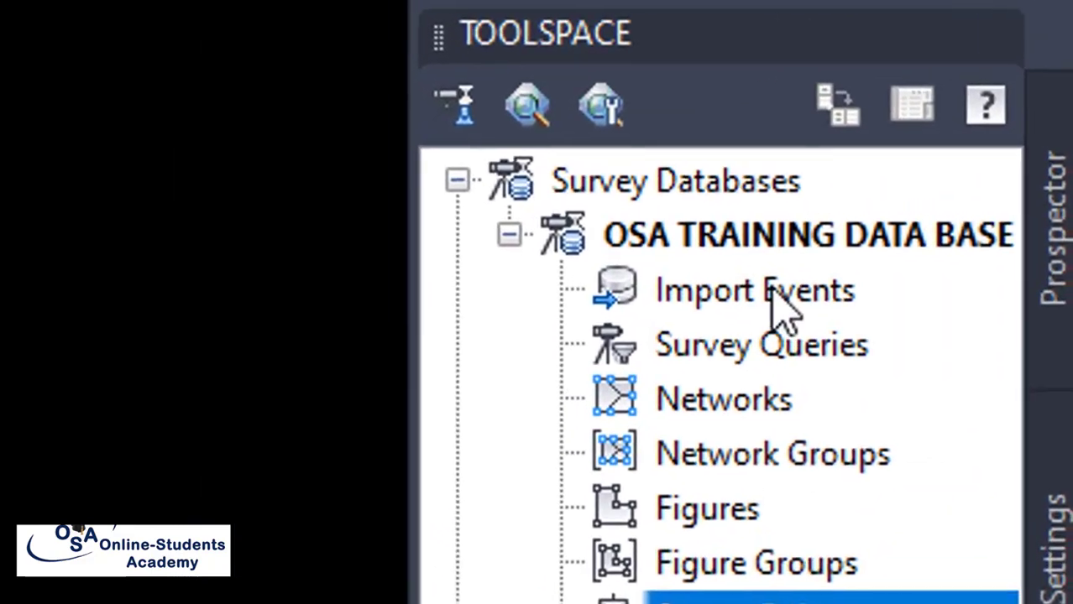
Start a survey data import from the database's import events and open the survey database settings for editing.
click(773, 306)
right_click(796, 303)
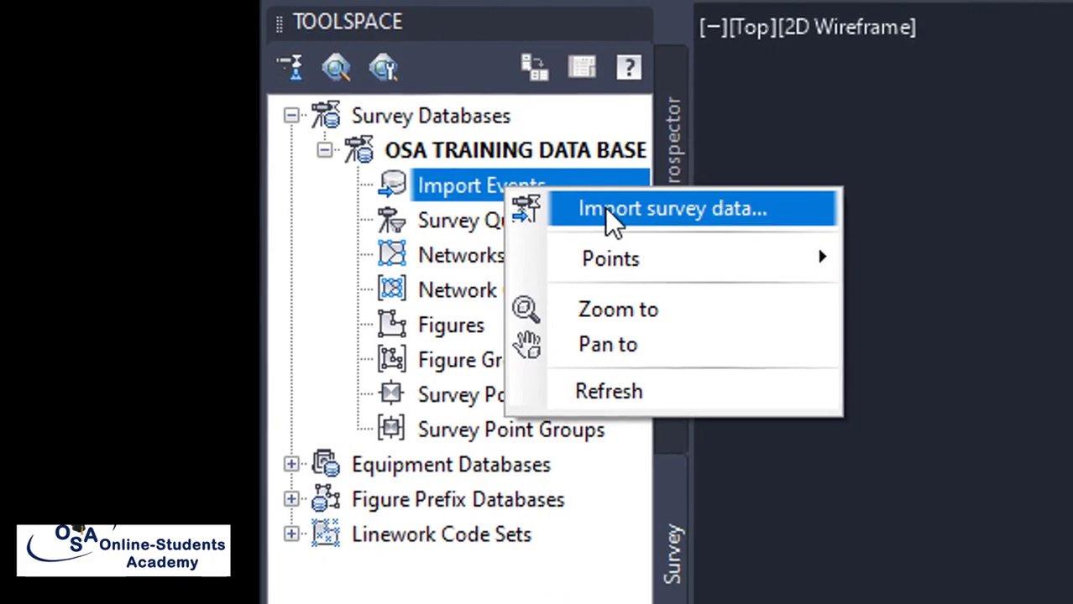
click(606, 207)
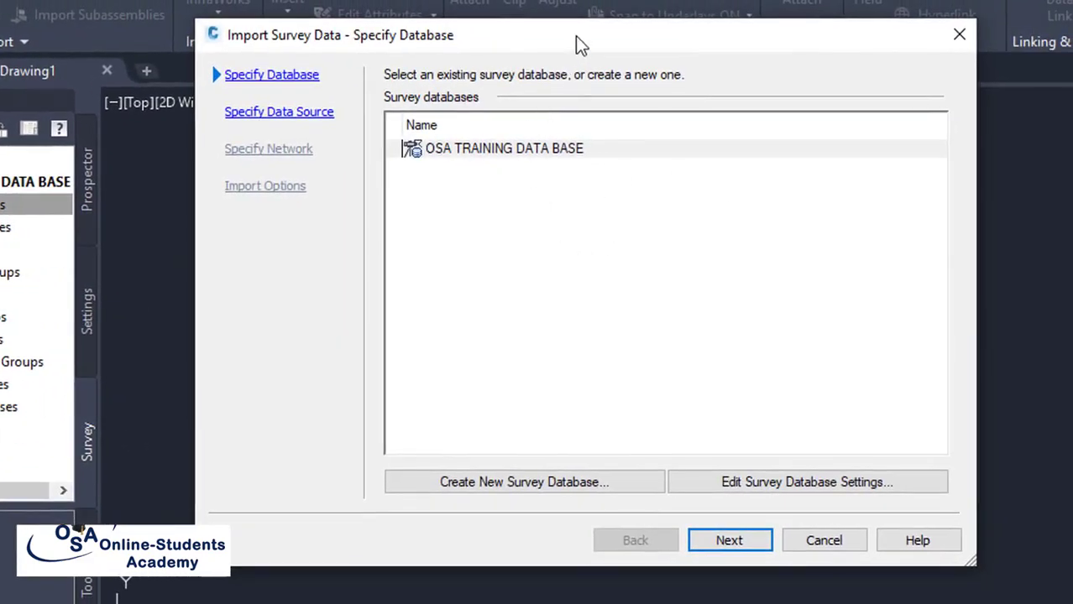
drag(575, 36, 628, 30)
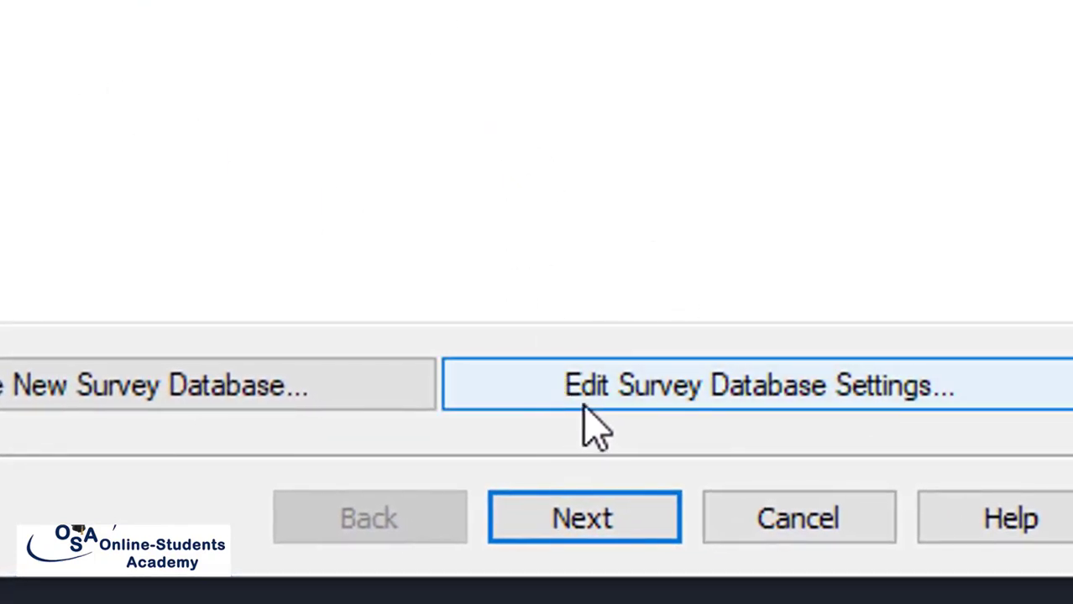
click(776, 387)
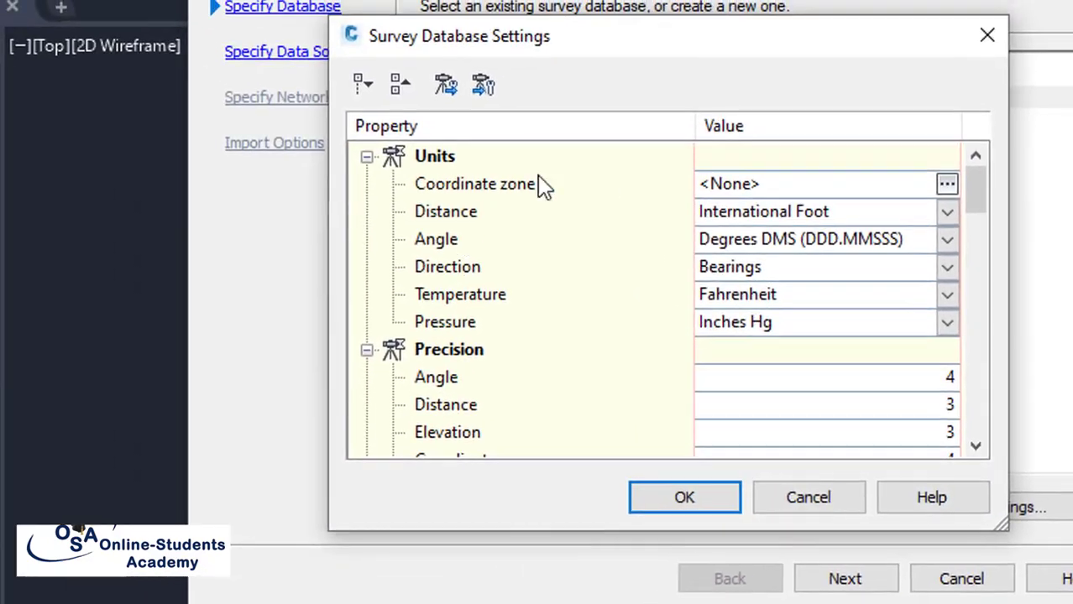
drag(646, 51, 646, 0)
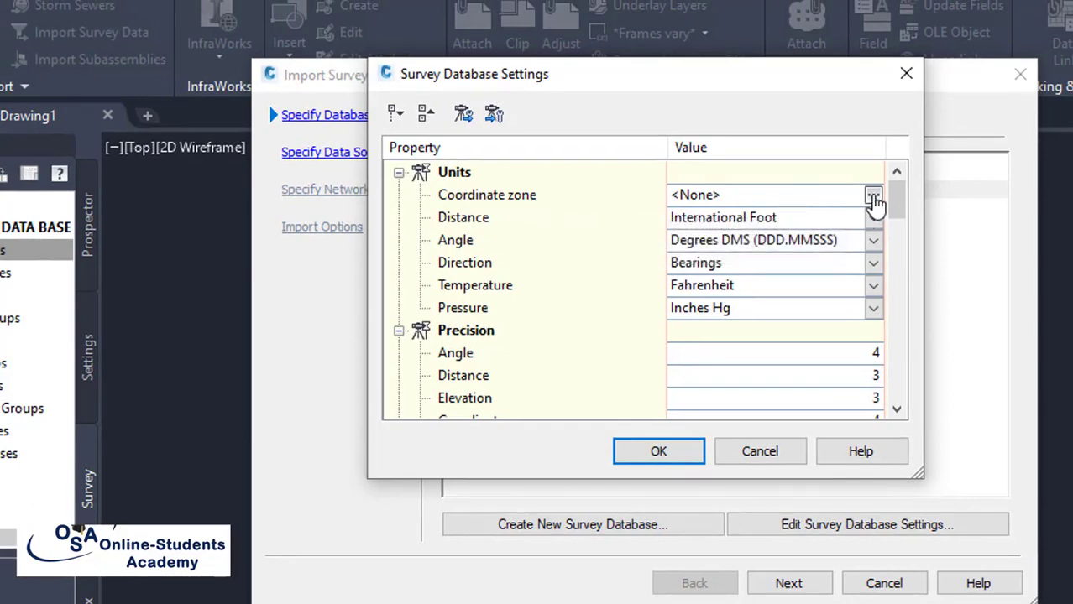
Open the survey database's coordinate zone selection and set the zone category to UTM, WGS84 Datum.
click(873, 197)
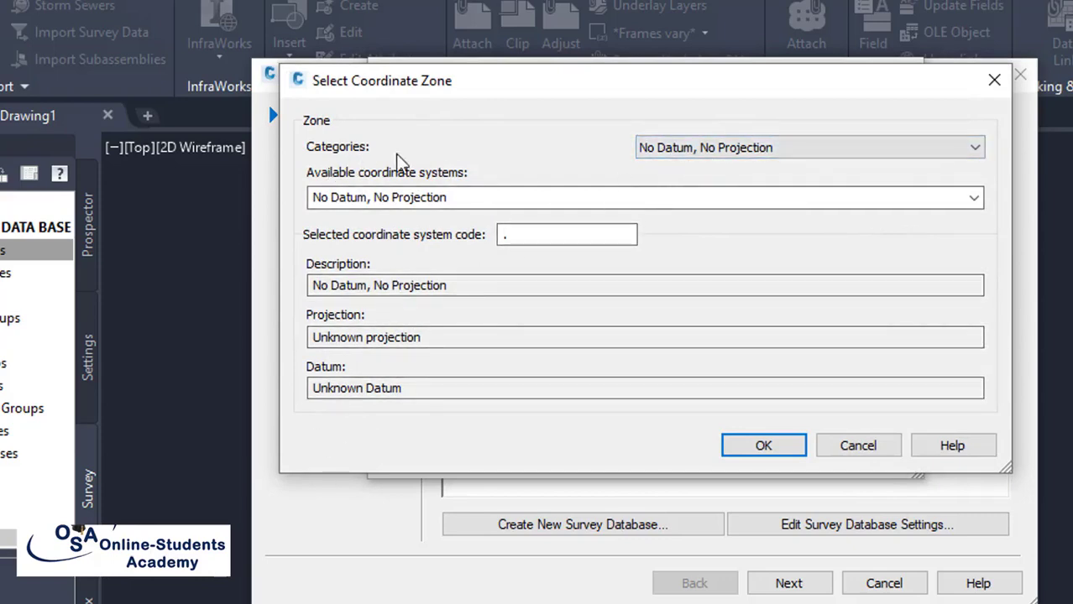
click(743, 151)
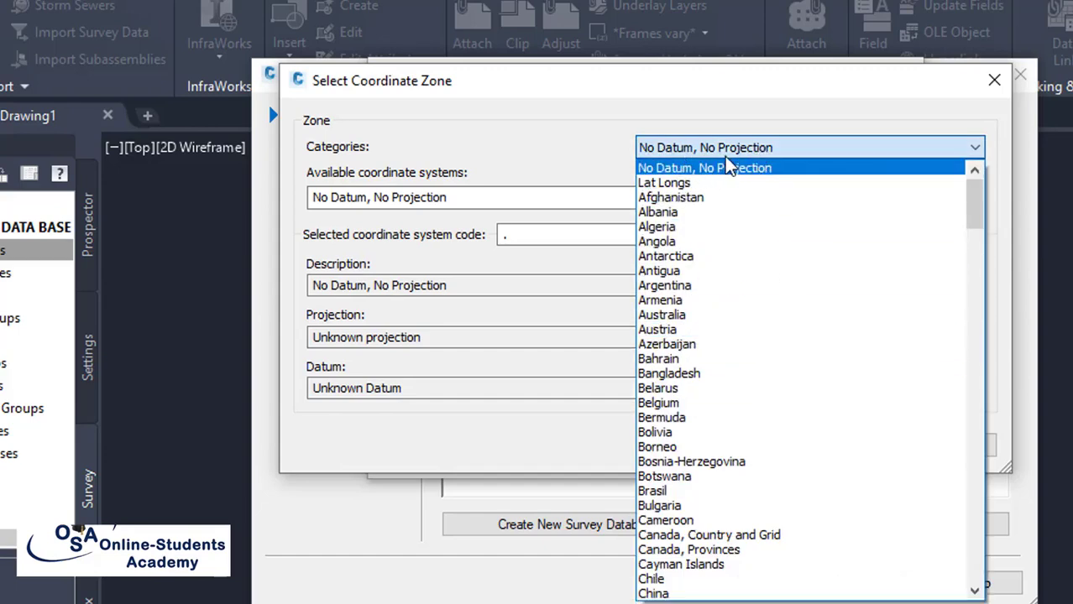
scroll(720, 352, down, 15)
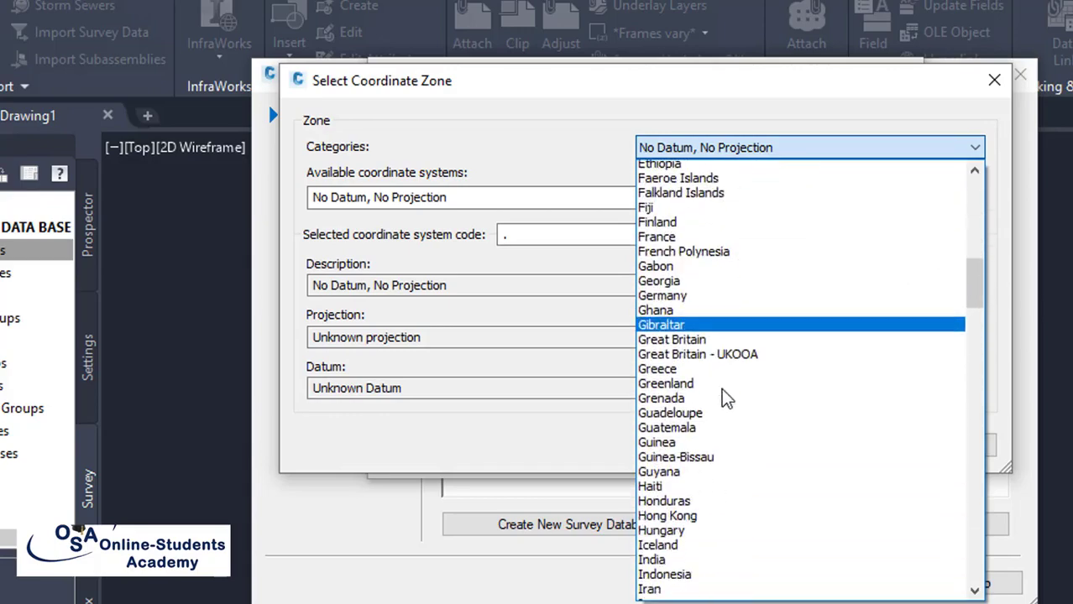
scroll(727, 401, down, 20)
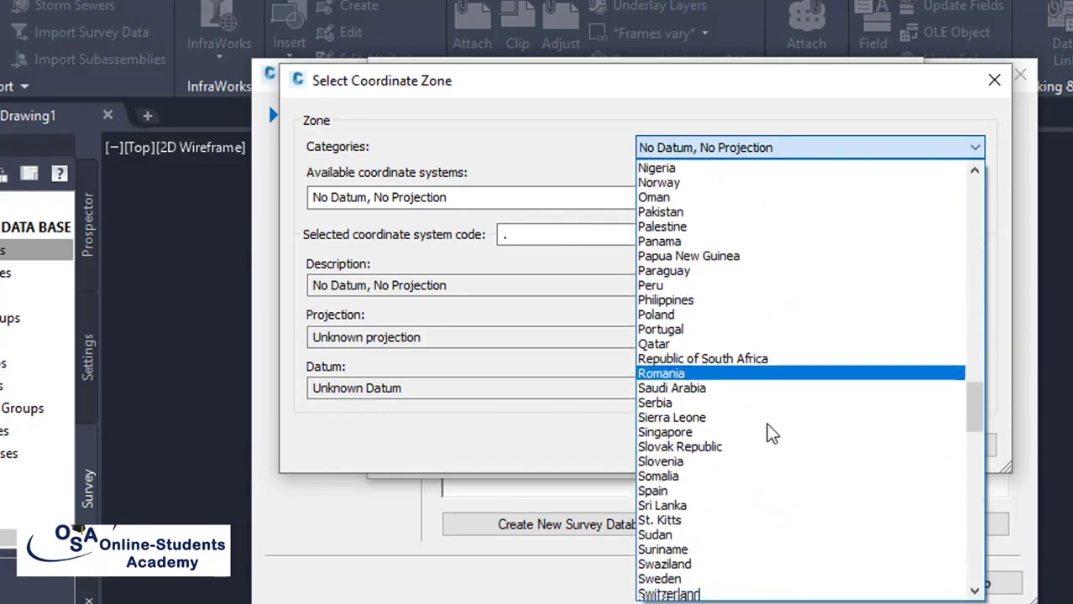
scroll(772, 434, down, 20)
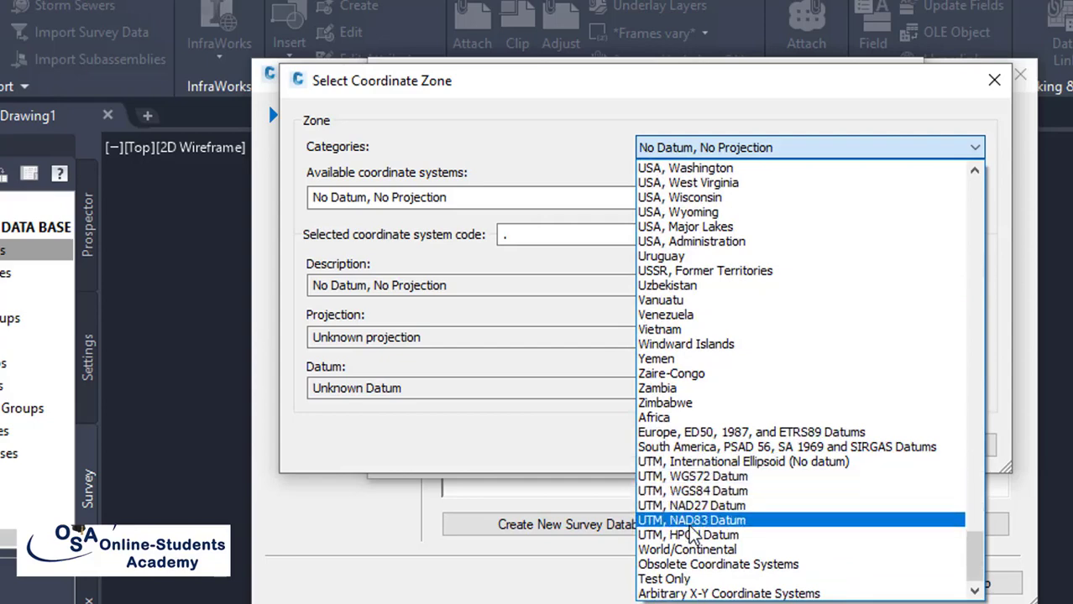
click(719, 494)
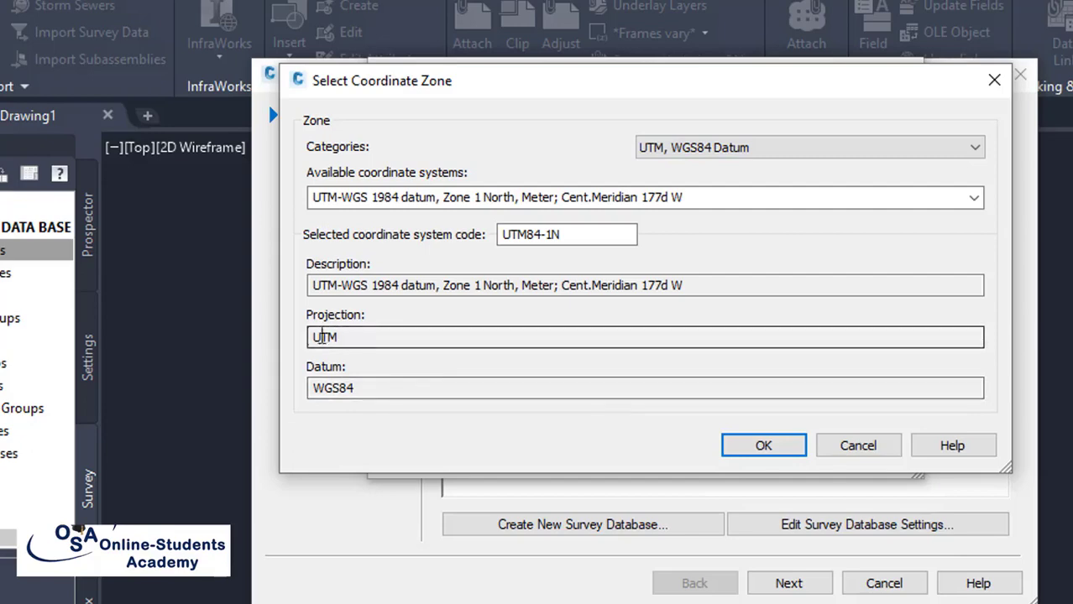
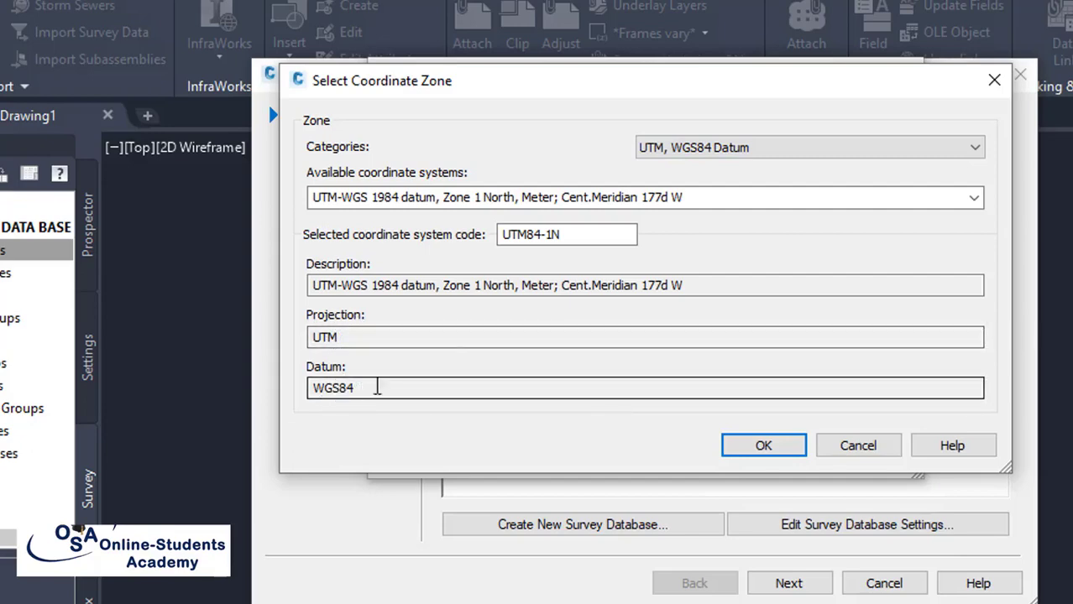
Choose the coordinate system UTM-WGS 1984 datum, Zone 32 North, Meter; Cent. Meridian 9d E, and confirm the zone.
click(971, 201)
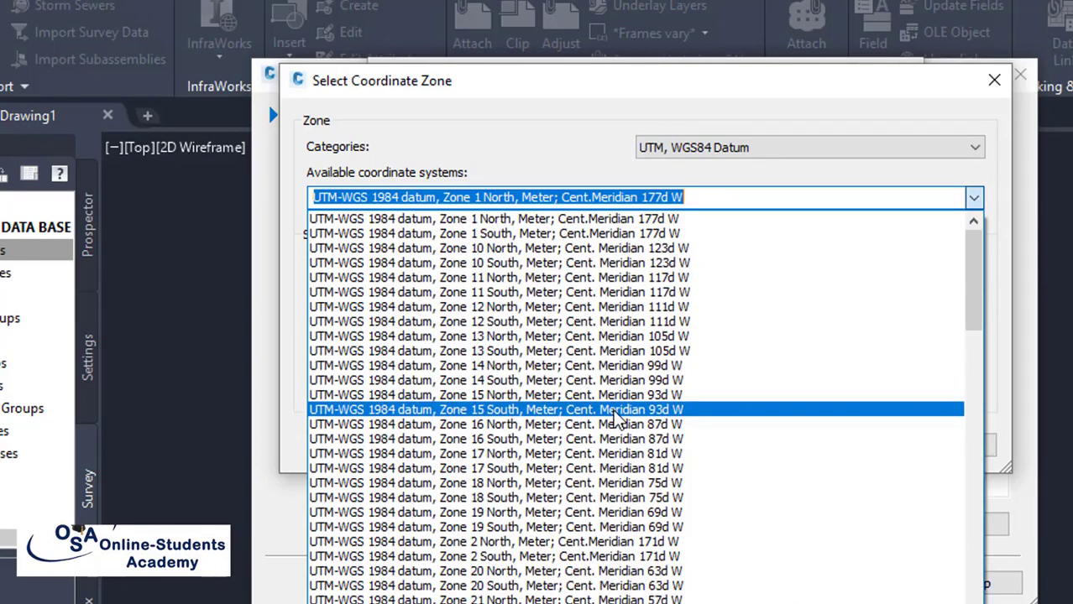
scroll(503, 470, down, 2)
scroll(482, 504, down, 1)
scroll(487, 538, down, 1)
scroll(507, 558, down, 1)
scroll(512, 569, down, 4)
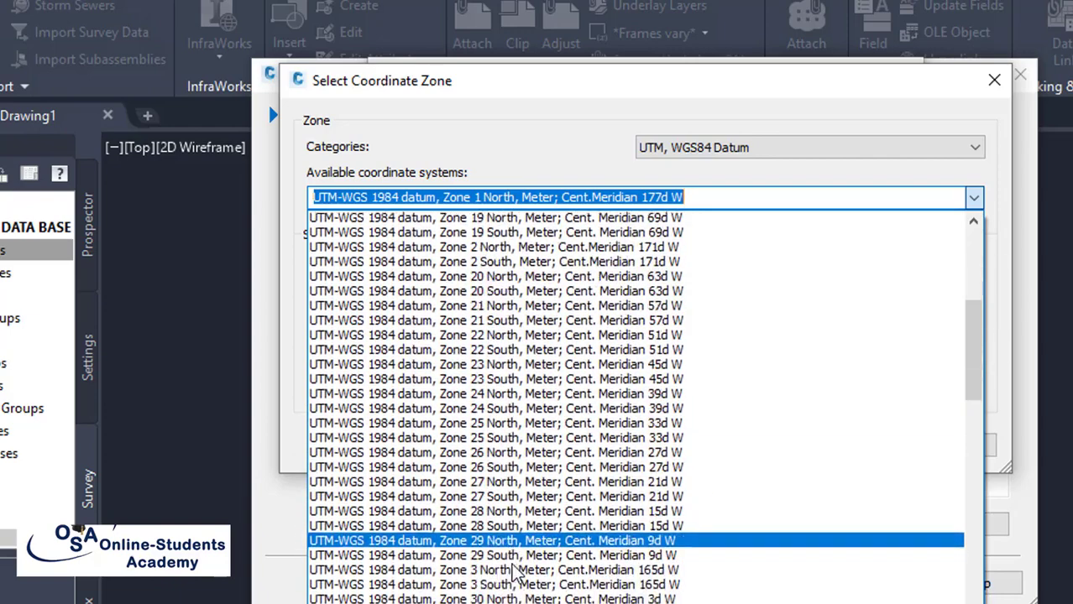
scroll(514, 573, down, 1)
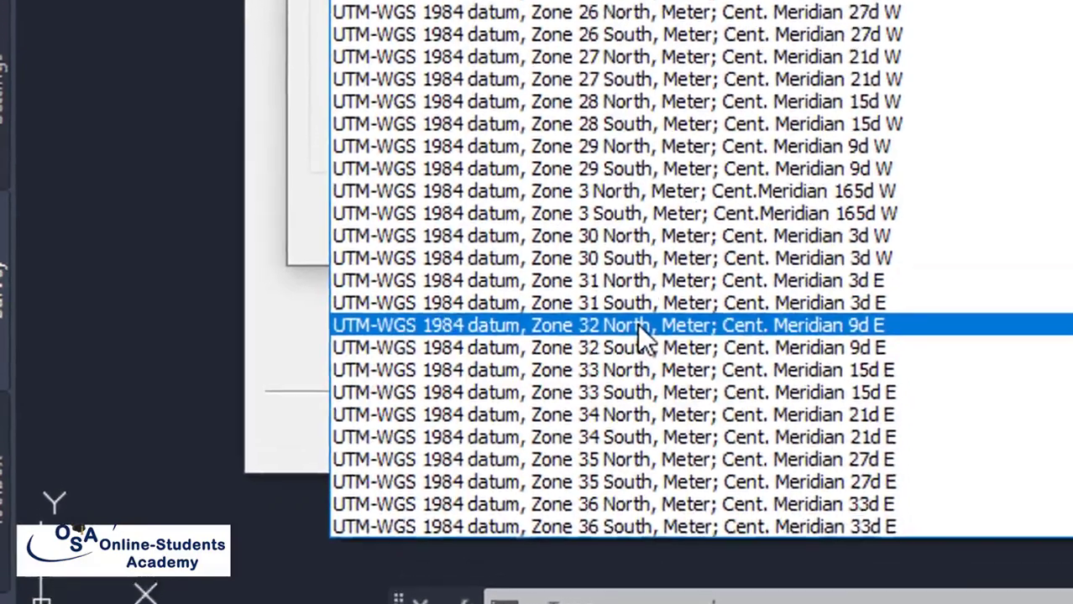
click(668, 291)
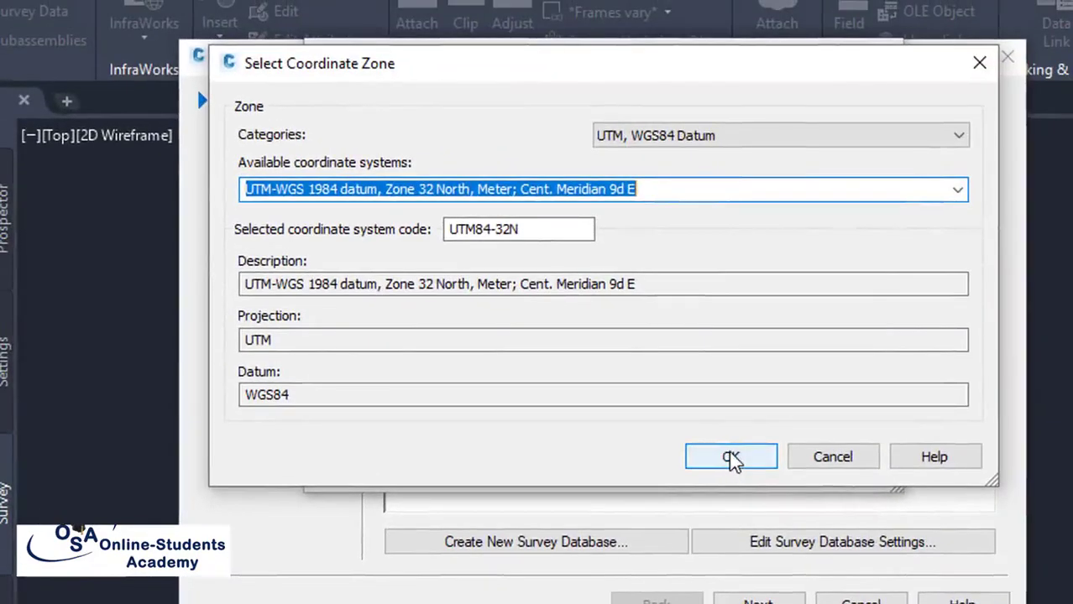
click(728, 463)
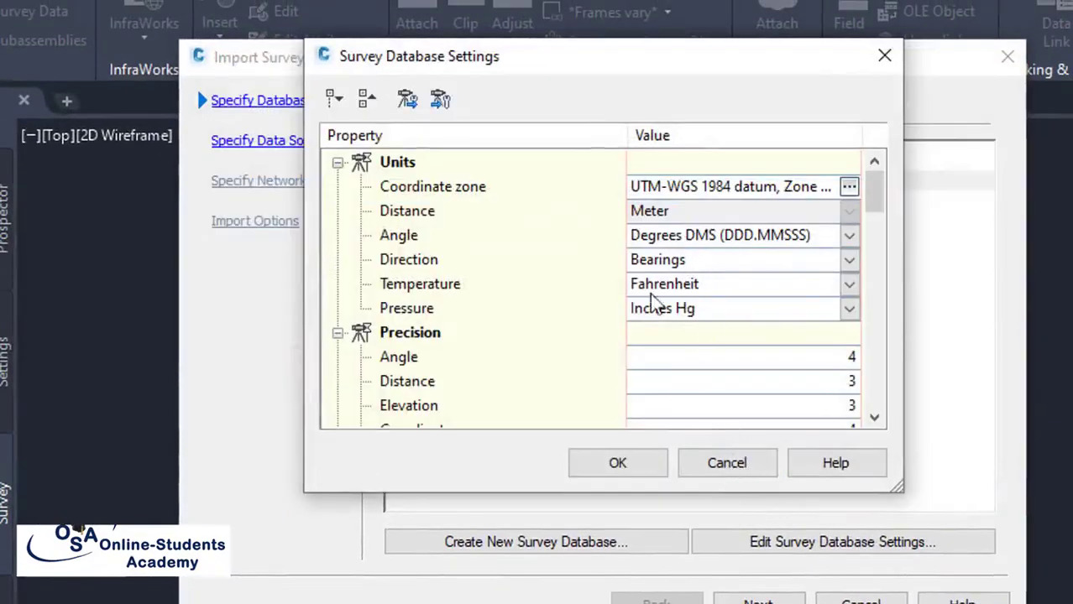
Review the remaining survey database settings, accept them, and advance the import to specifying the data source.
scroll(554, 200, down, 5)
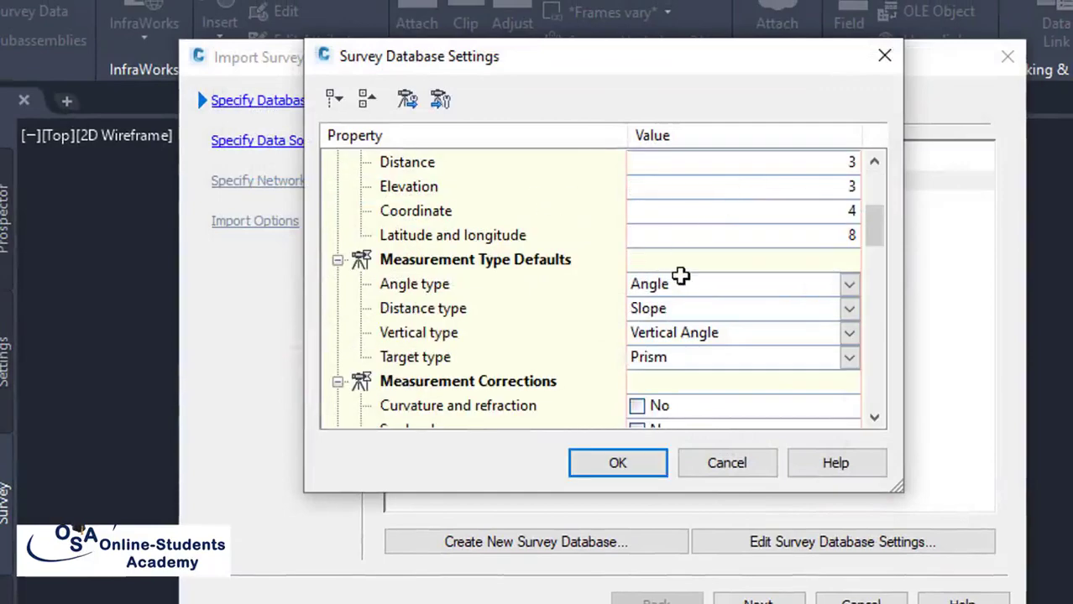
scroll(694, 292, down, 10)
click(629, 464)
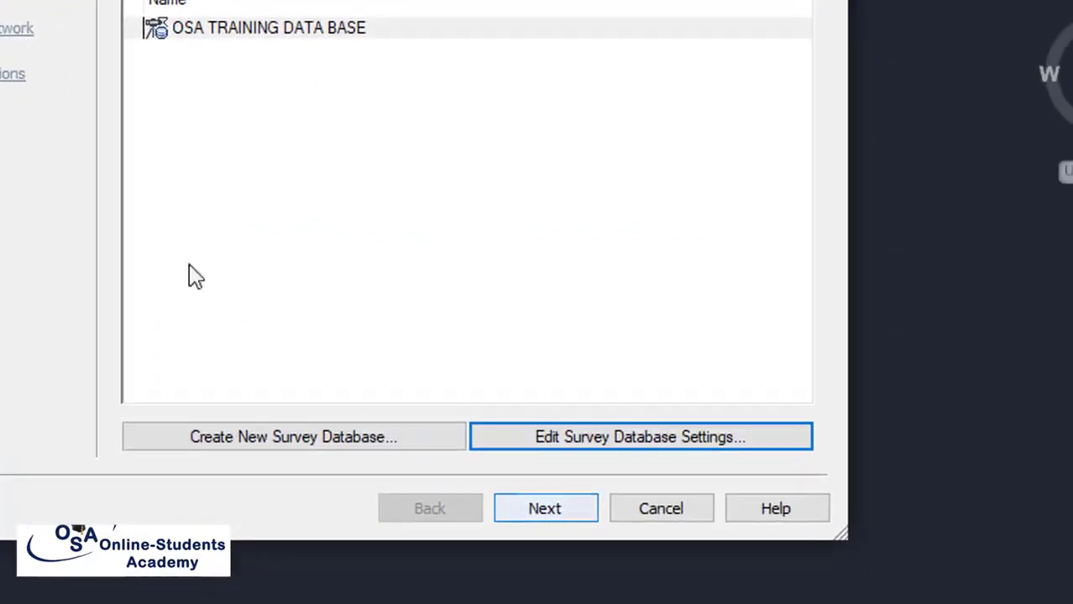
click(551, 510)
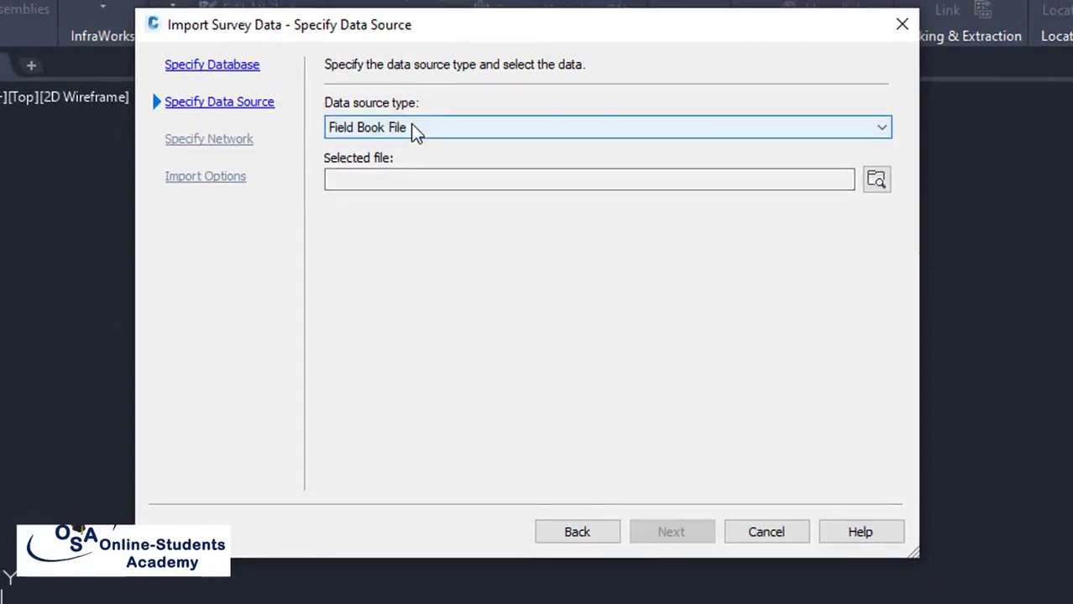
Review the available data source types for the survey import and set the type to Point File.
click(410, 128)
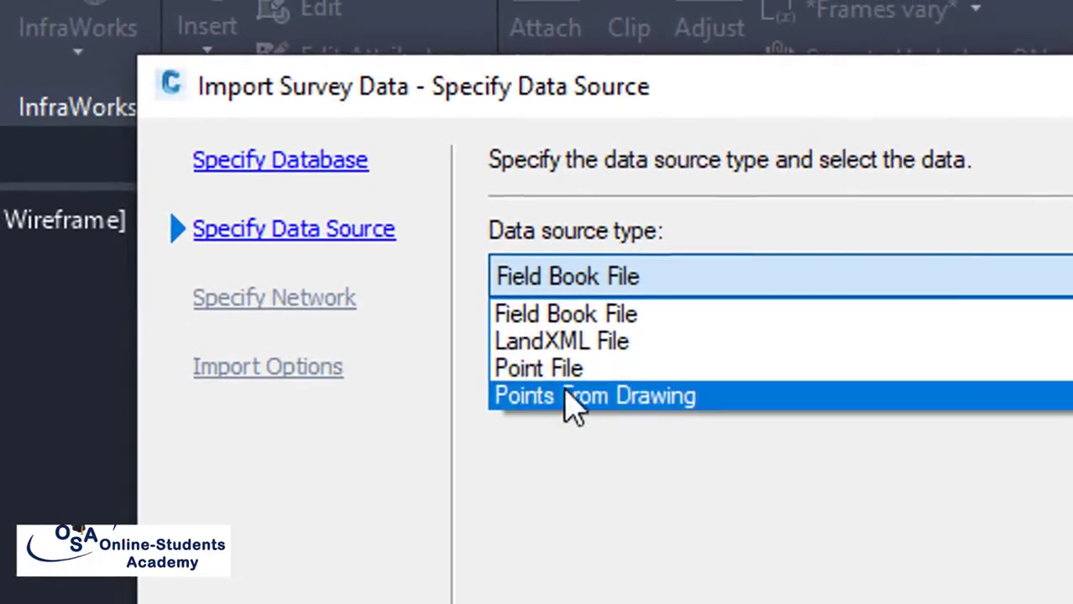
click(779, 105)
drag(946, 105, 1072, 105)
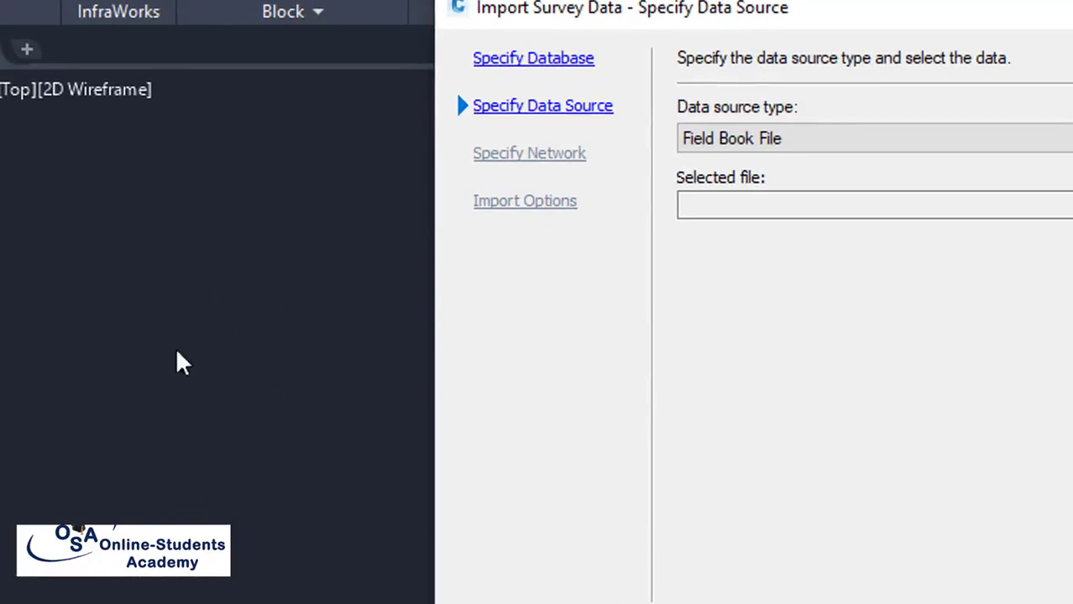
drag(687, 24, 503, 19)
click(575, 141)
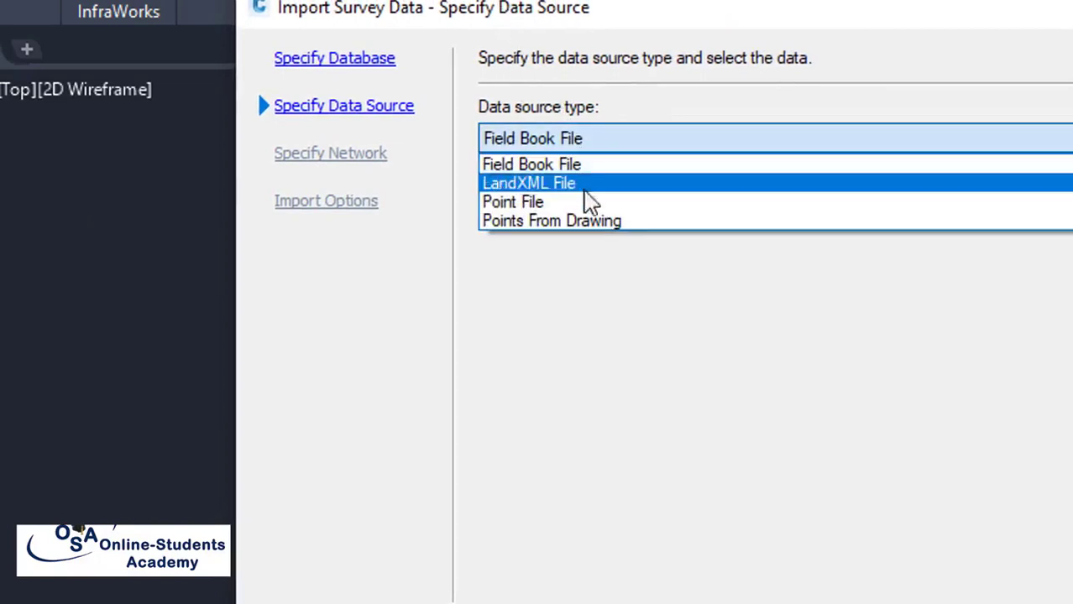
click(599, 223)
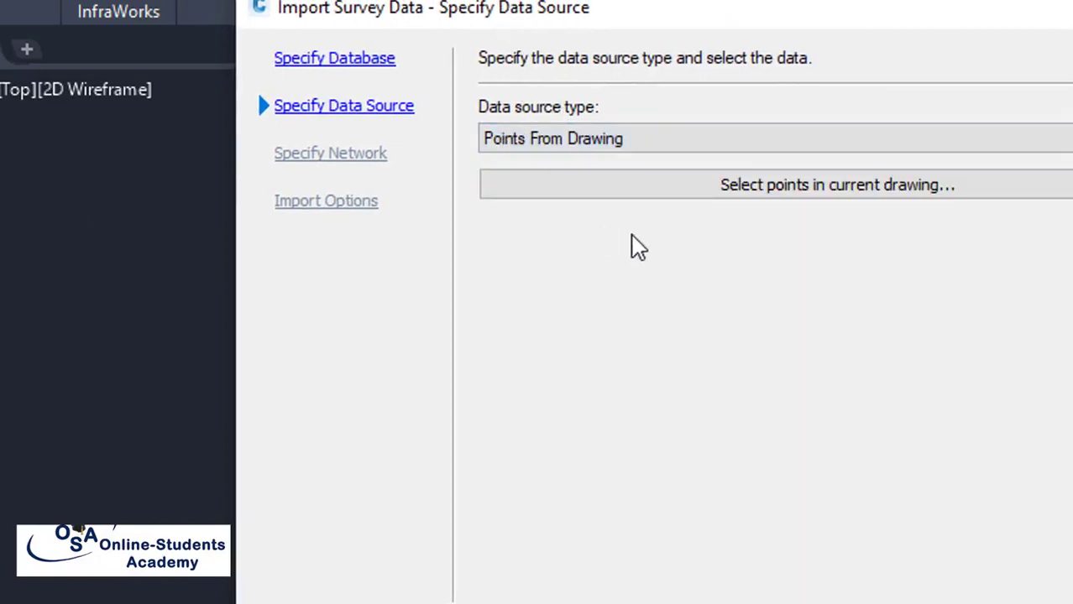
click(644, 150)
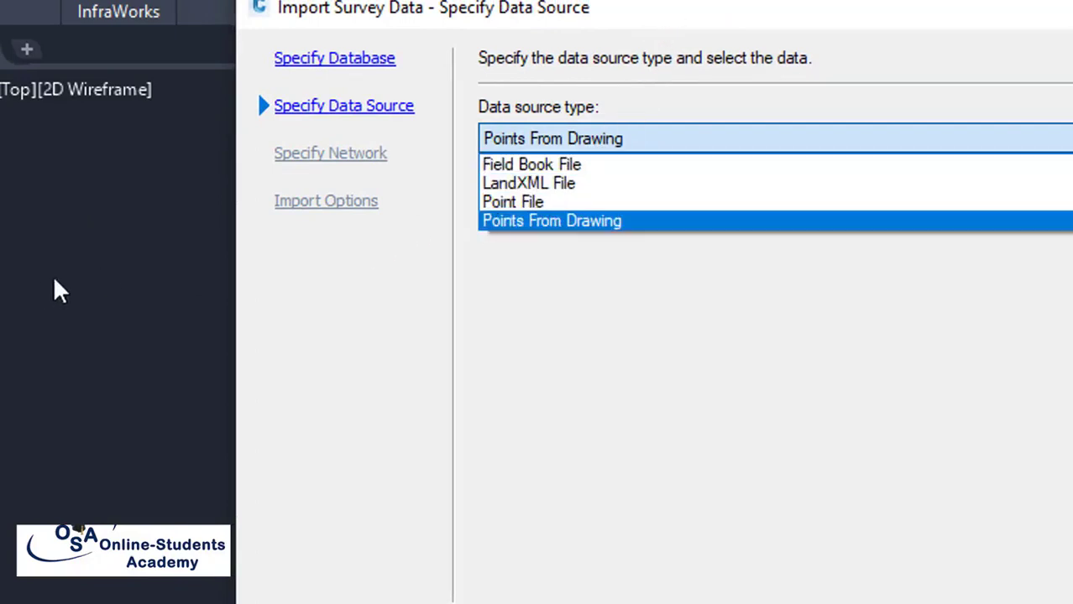
click(550, 209)
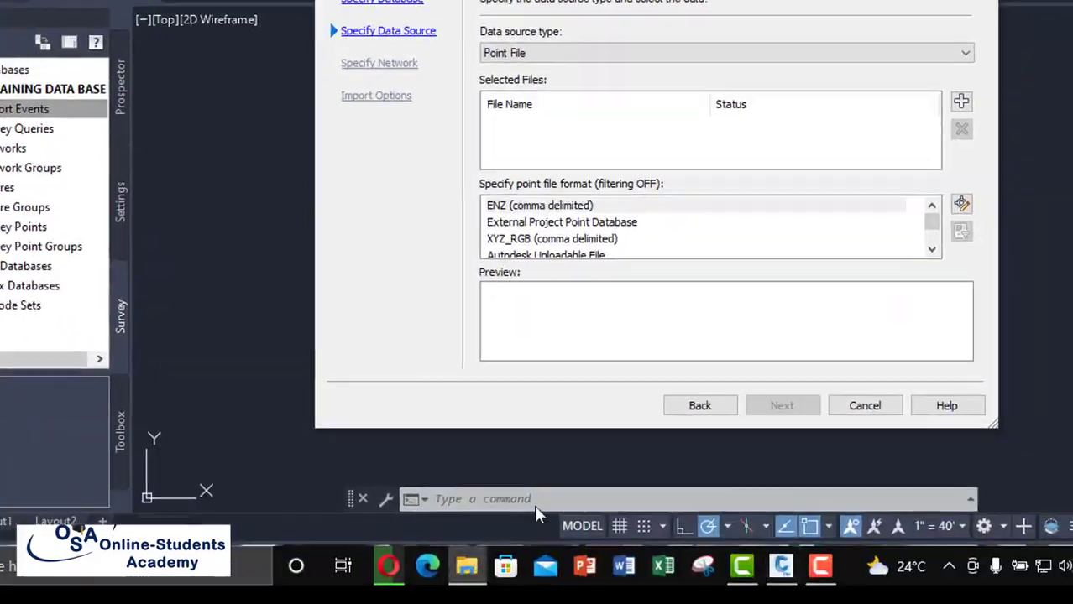
Switch to File Explorer and examine the contents of Terrain Data.txt in the Desktop's Civil 3D Training folder.
click(467, 566)
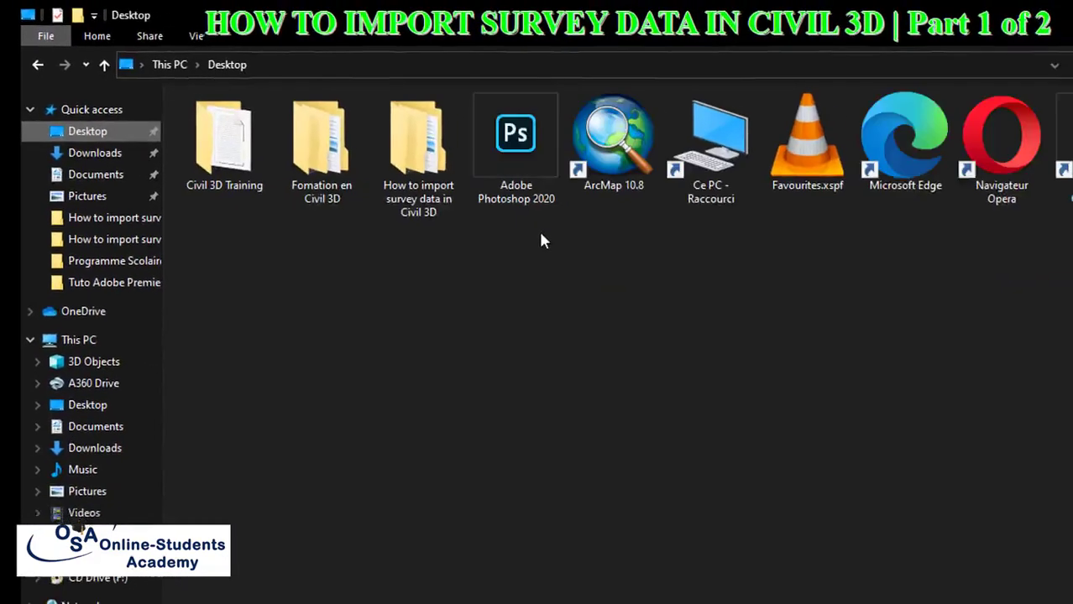
double_click(175, 165)
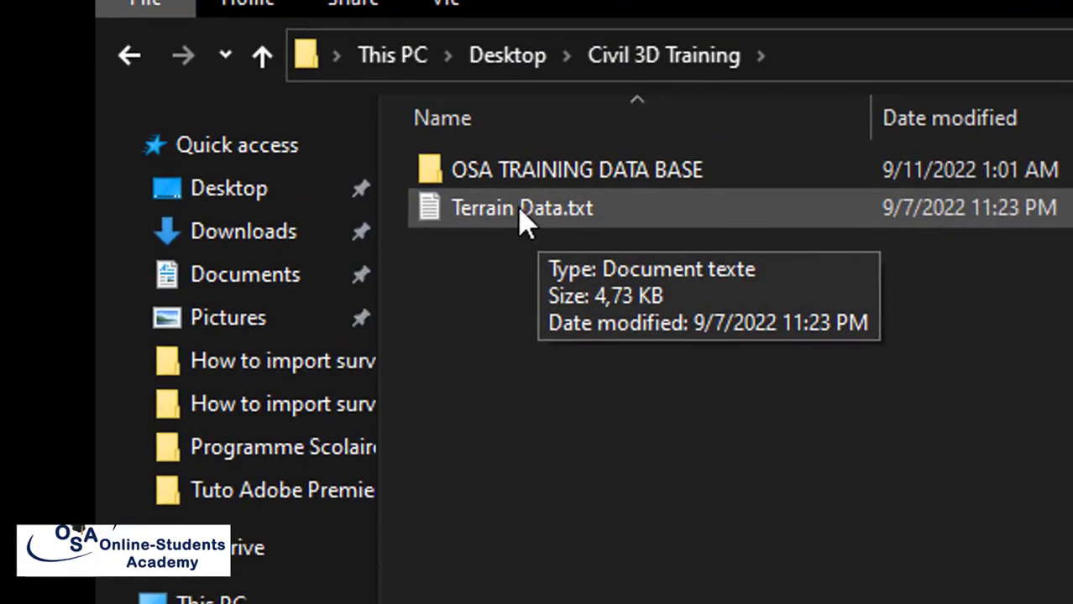
double_click(522, 210)
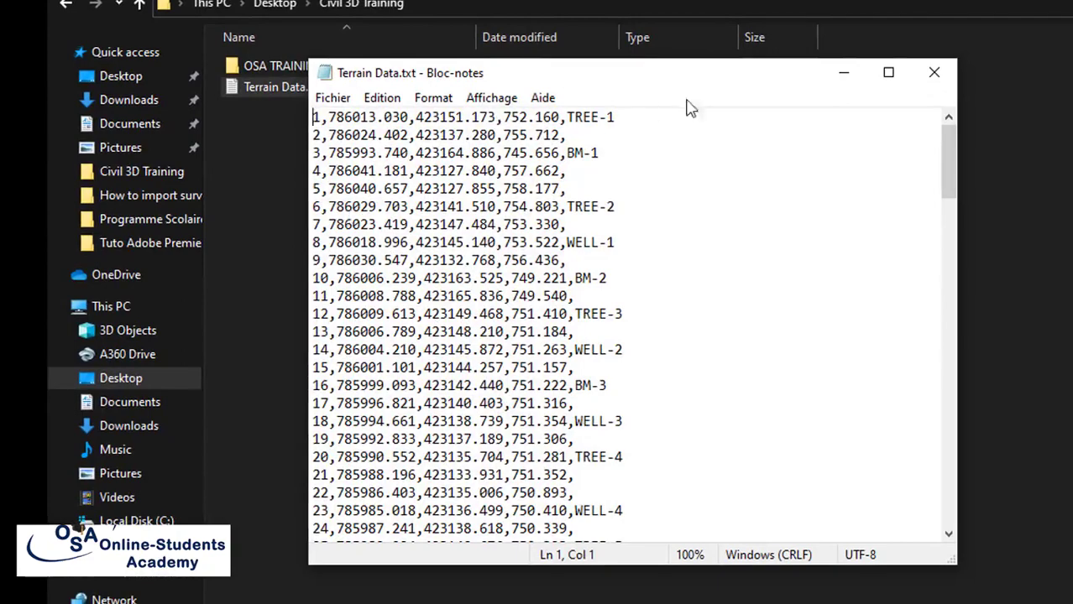
click(888, 72)
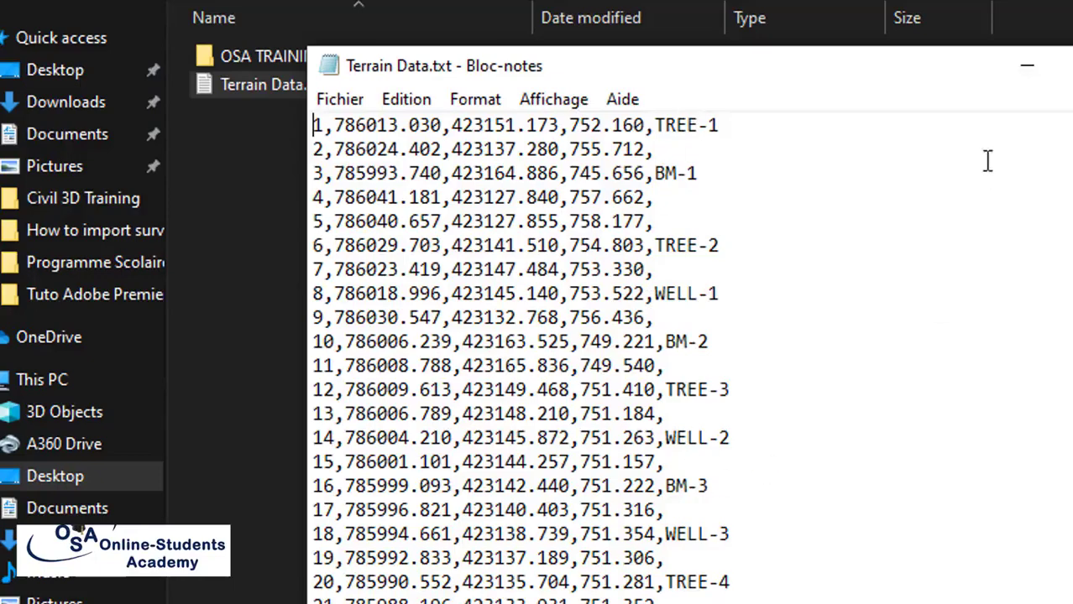
click(1027, 66)
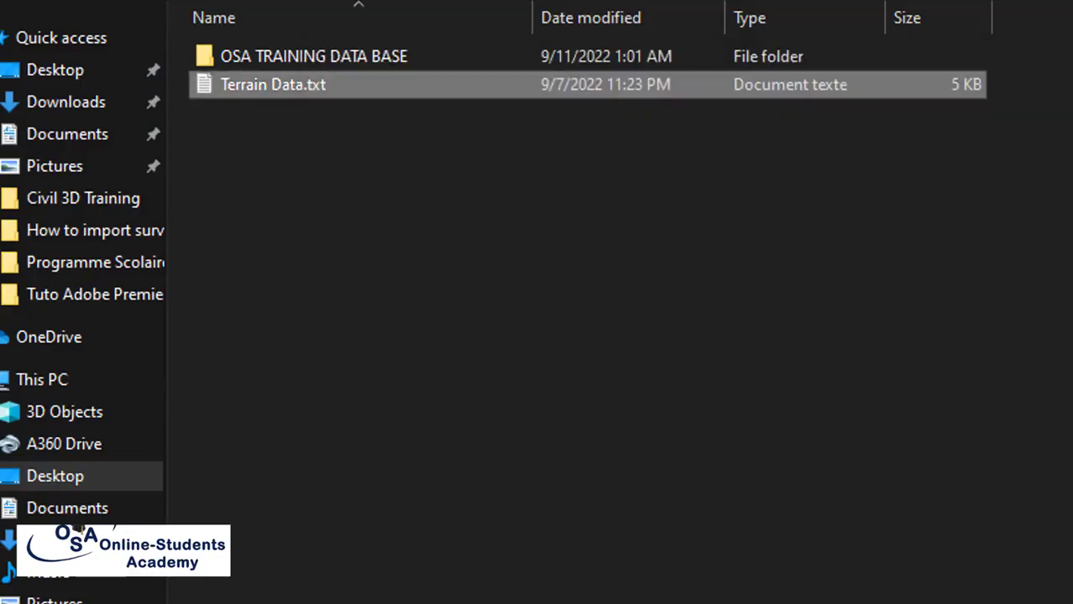
Return to Civil 3D and add Terrain Data.txt from the Desktop's Civil 3D Training folder as the import's source file.
mouse_move(725, 568)
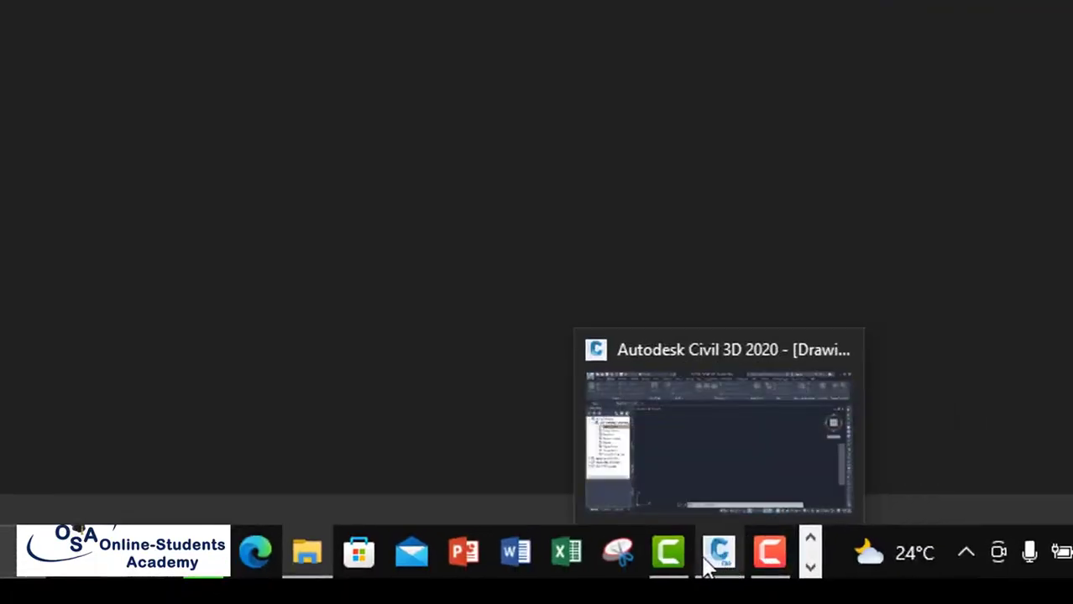
click(715, 564)
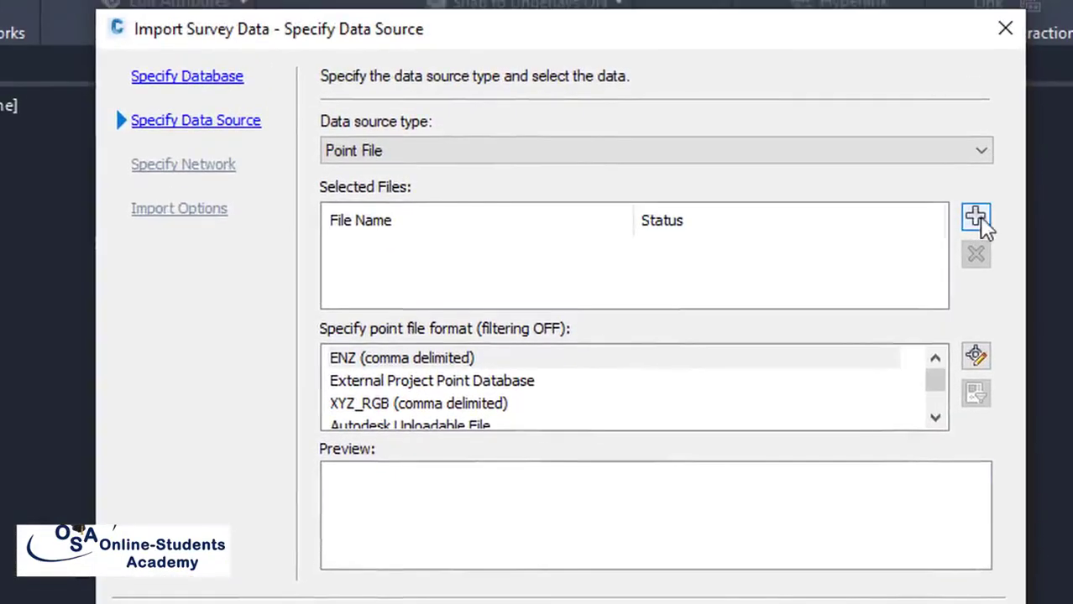
click(976, 216)
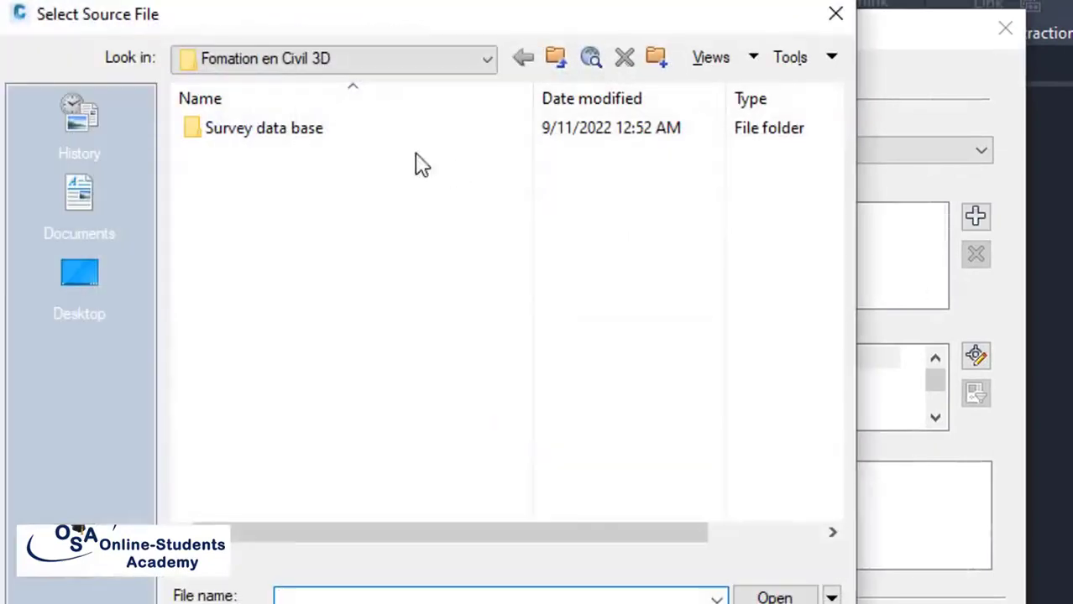
click(72, 294)
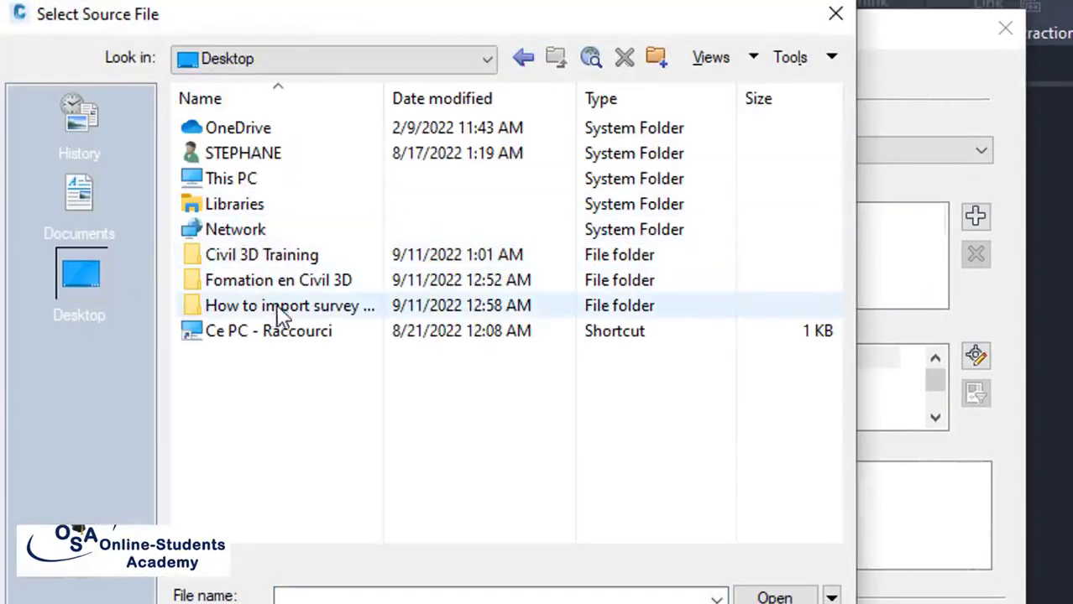
double_click(244, 256)
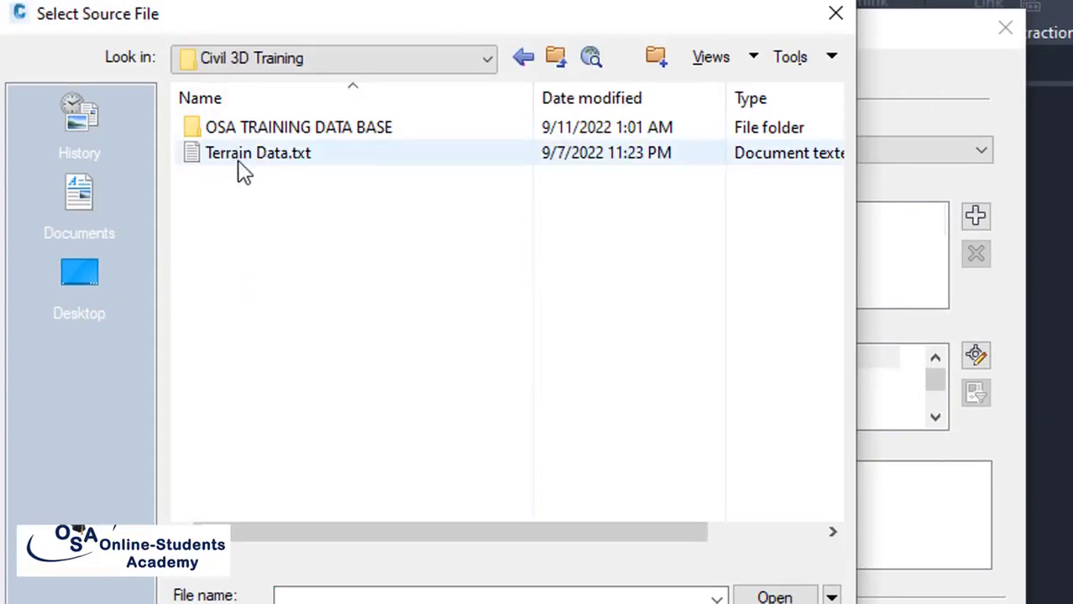
click(239, 163)
click(773, 598)
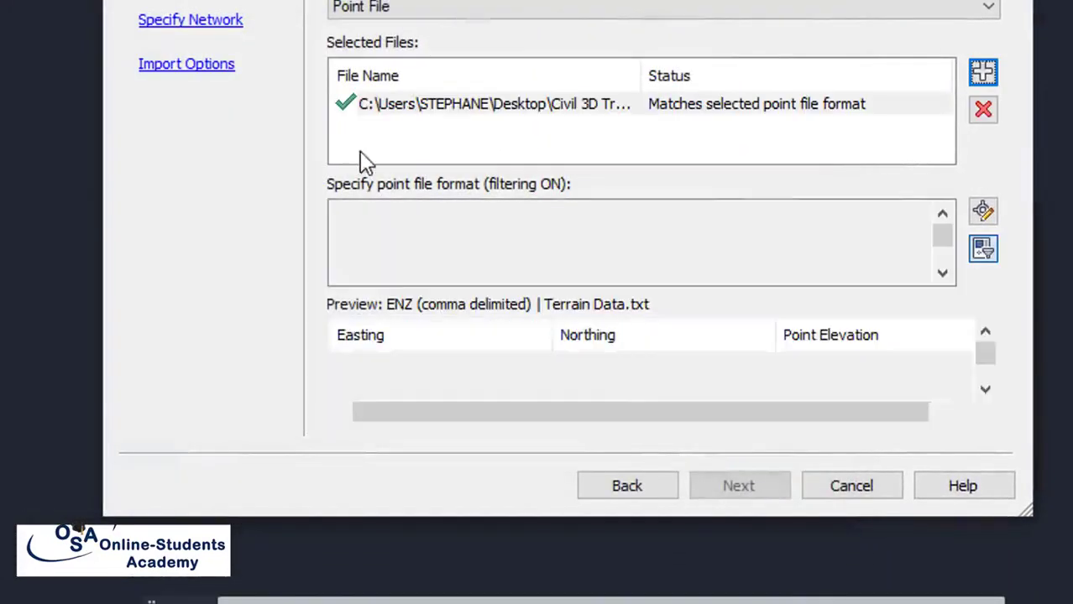
Review the available point file formats, choose PENZD (comma delimited) for Terrain Data.txt, and advance to the network settings.
scroll(412, 256, down, 2)
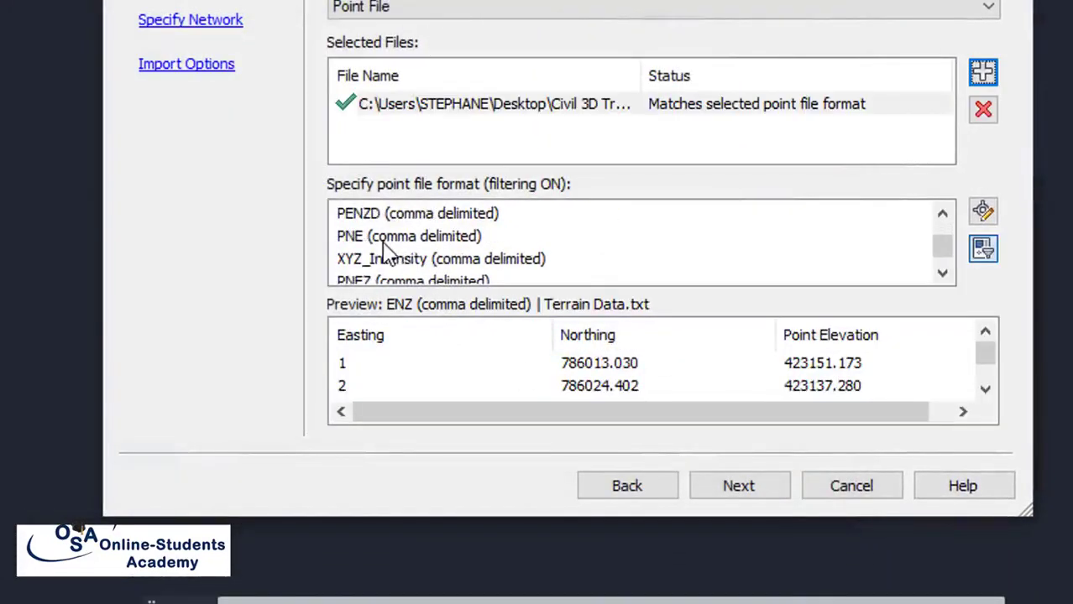
scroll(387, 256, down, 1)
scroll(388, 257, up, 2)
scroll(369, 262, up, 2)
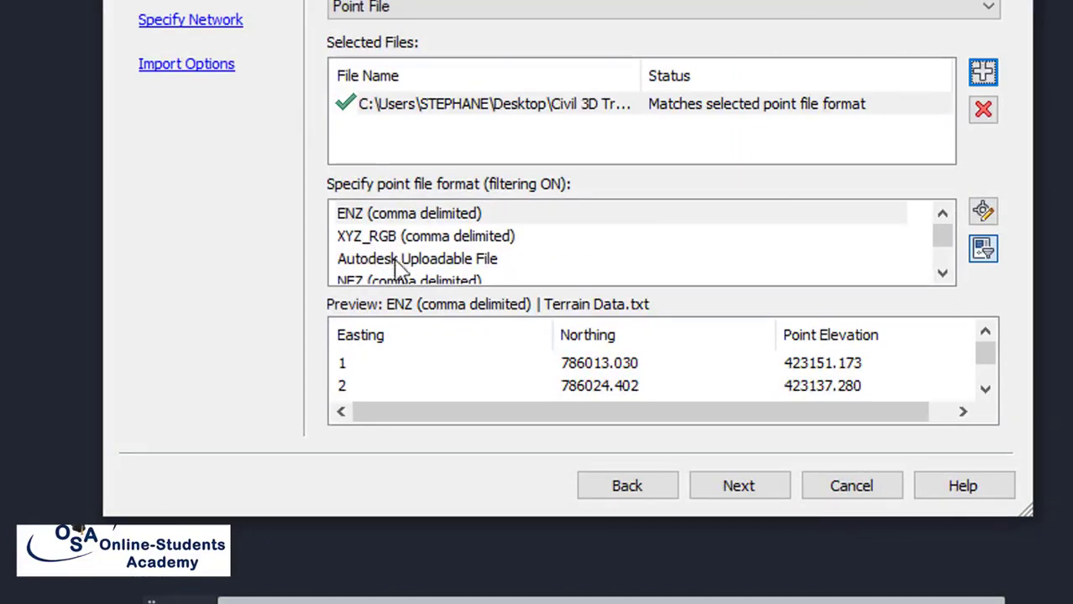
scroll(386, 277, down, 2)
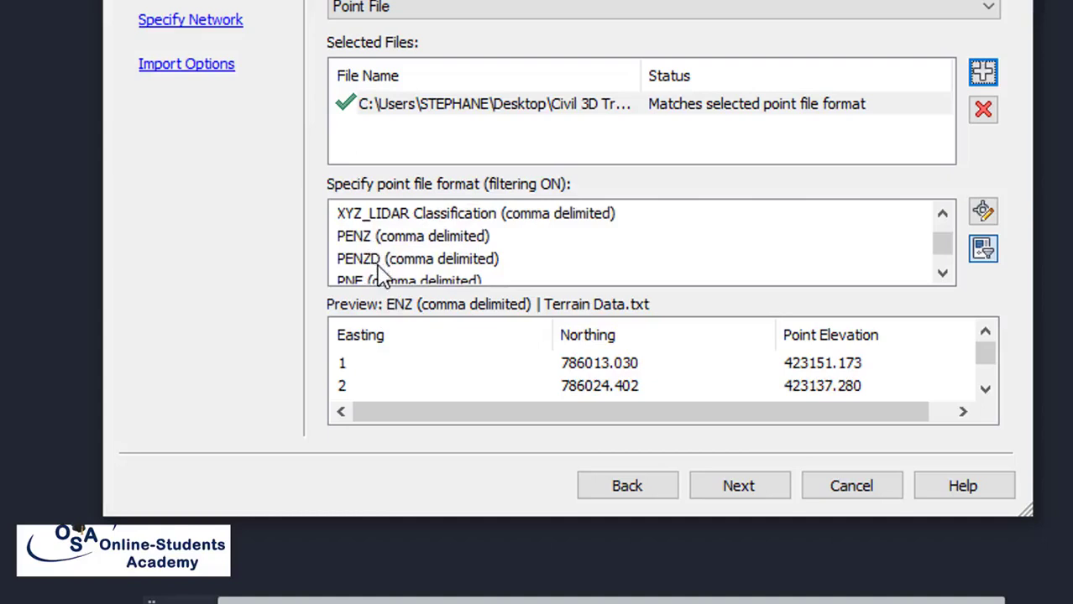
click(369, 264)
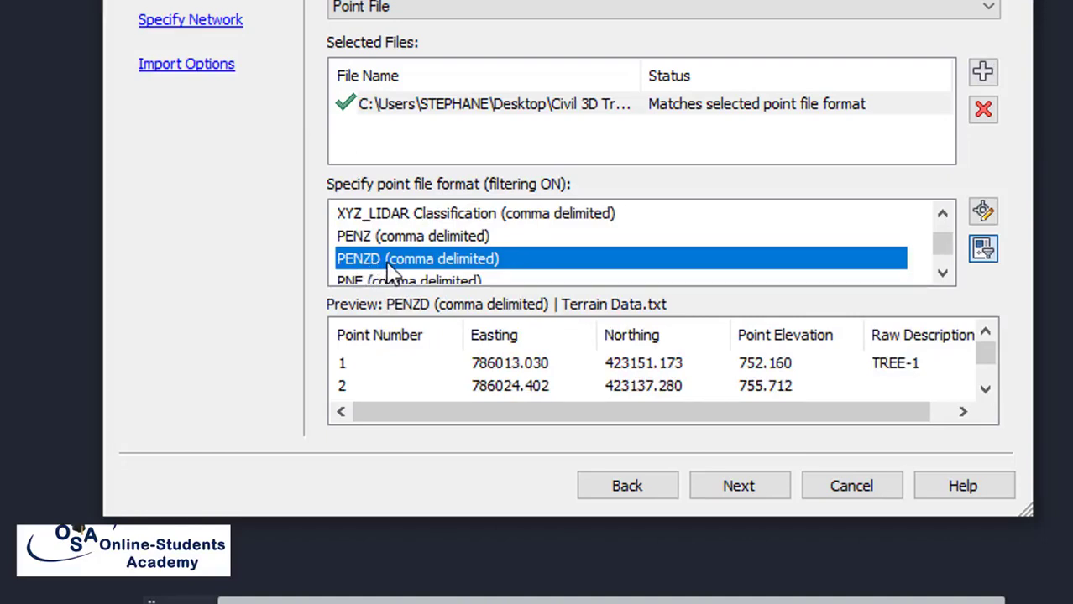
click(762, 485)
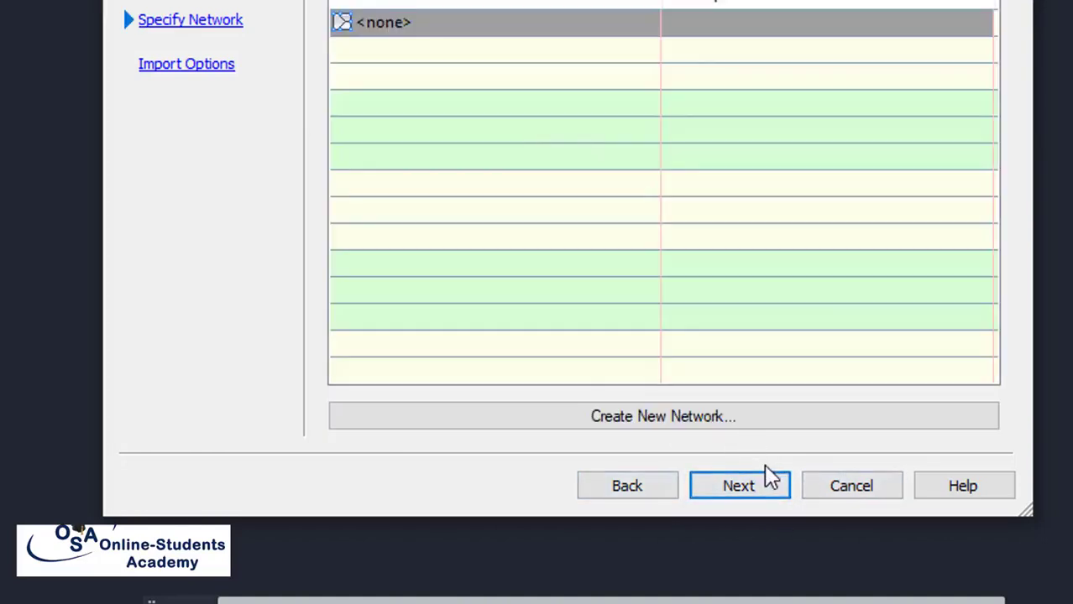
Keep the network as none, enable inserting survey points in the import options, and finish the survey data import.
click(758, 486)
scroll(743, 357, down, 1)
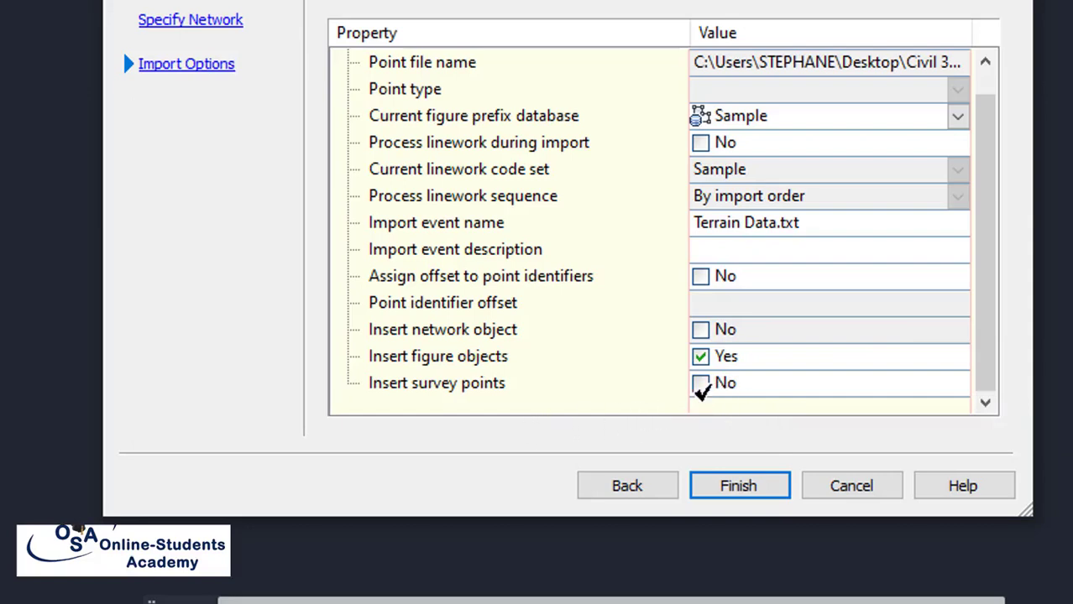
click(701, 383)
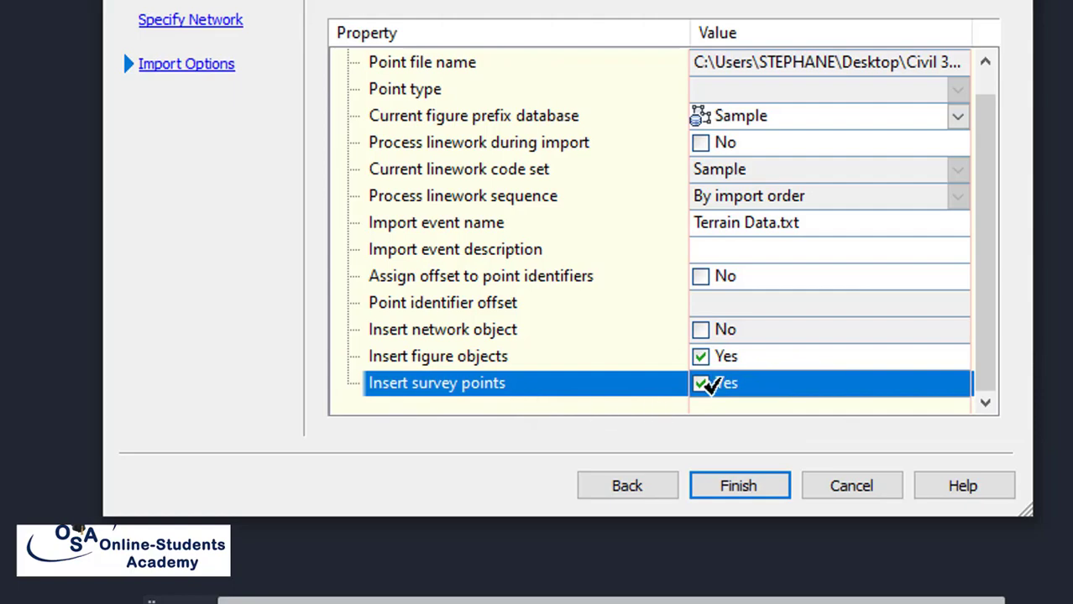
click(745, 494)
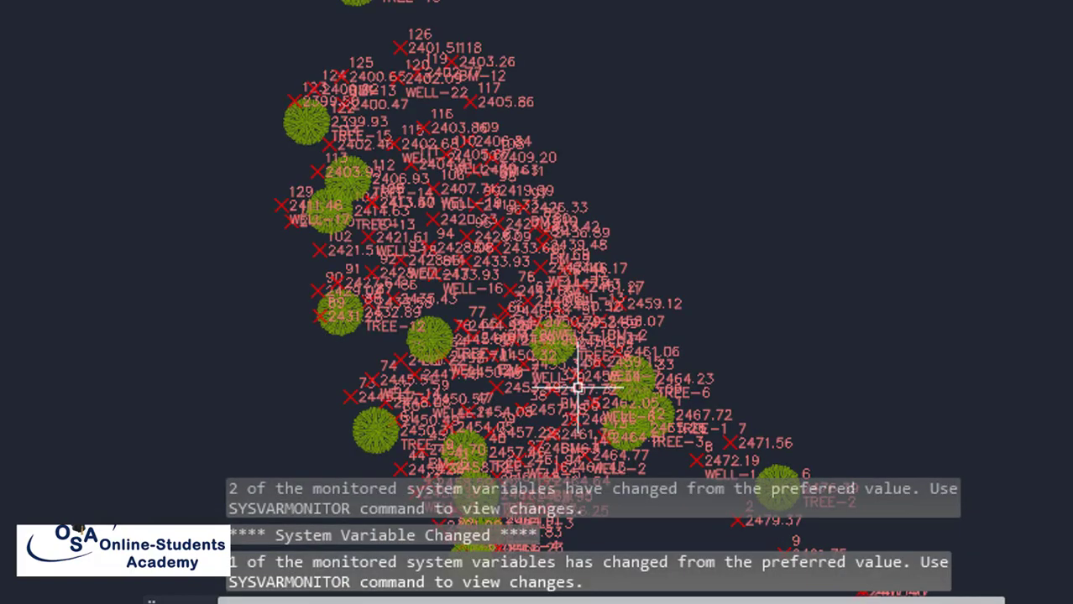
Inspect the imported survey points and try annotation scales of 1" = 200', 1" = 100', 1" = 60' and 1" = 30' on them.
scroll(384, 182, up, 5)
scroll(384, 182, down, 5)
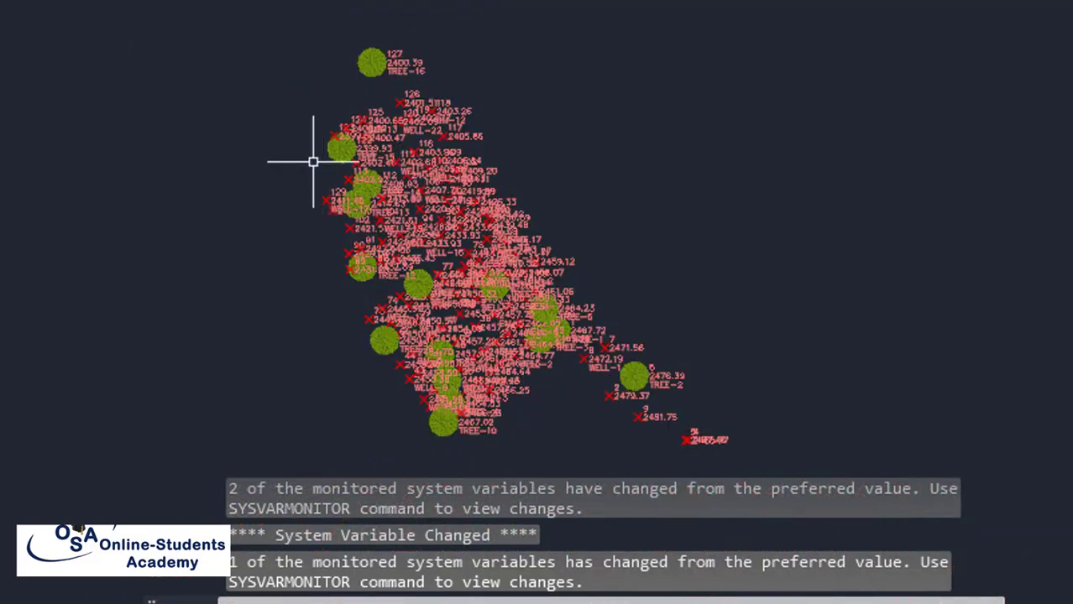
scroll(330, 148, up, 3)
scroll(336, 140, up, 2)
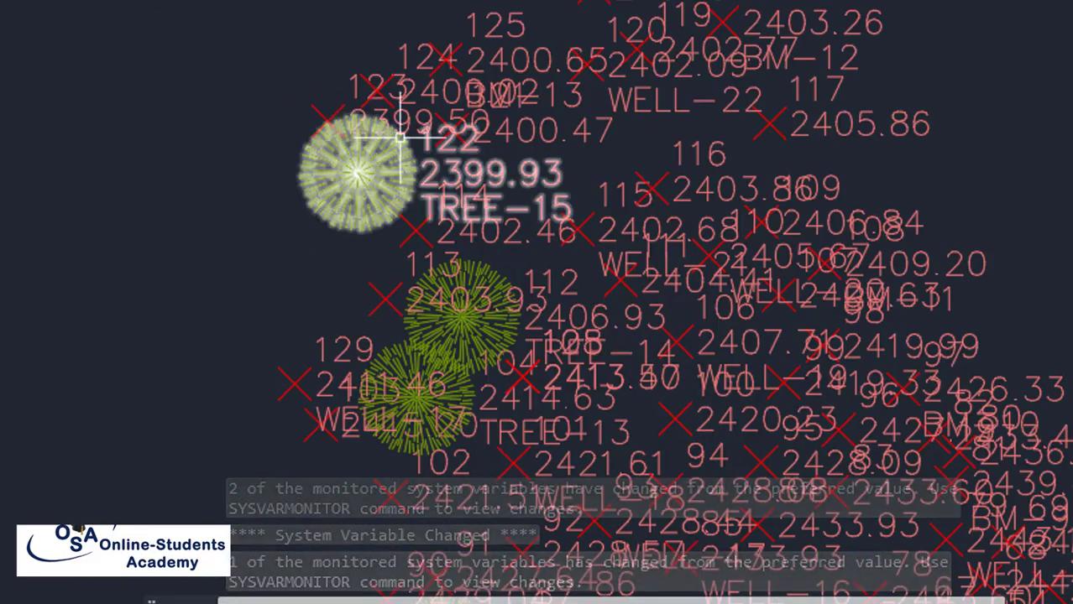
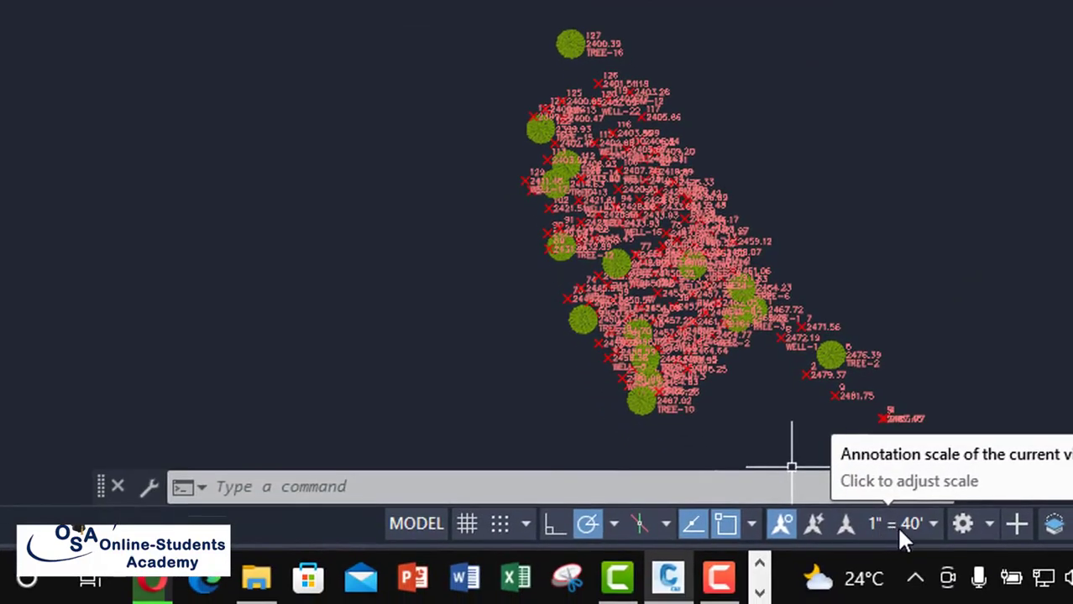
click(921, 529)
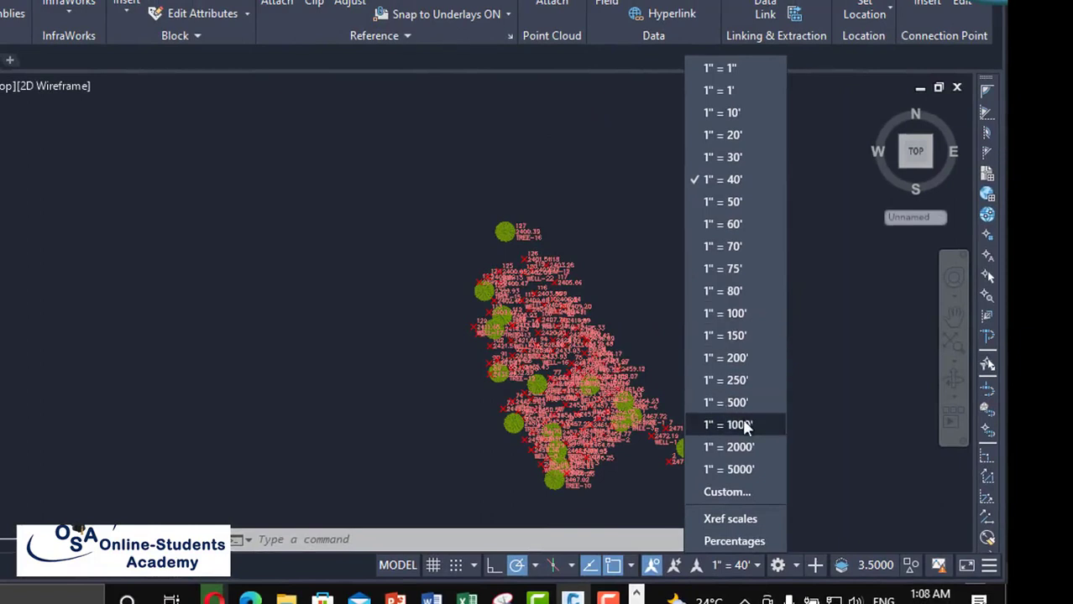
click(730, 357)
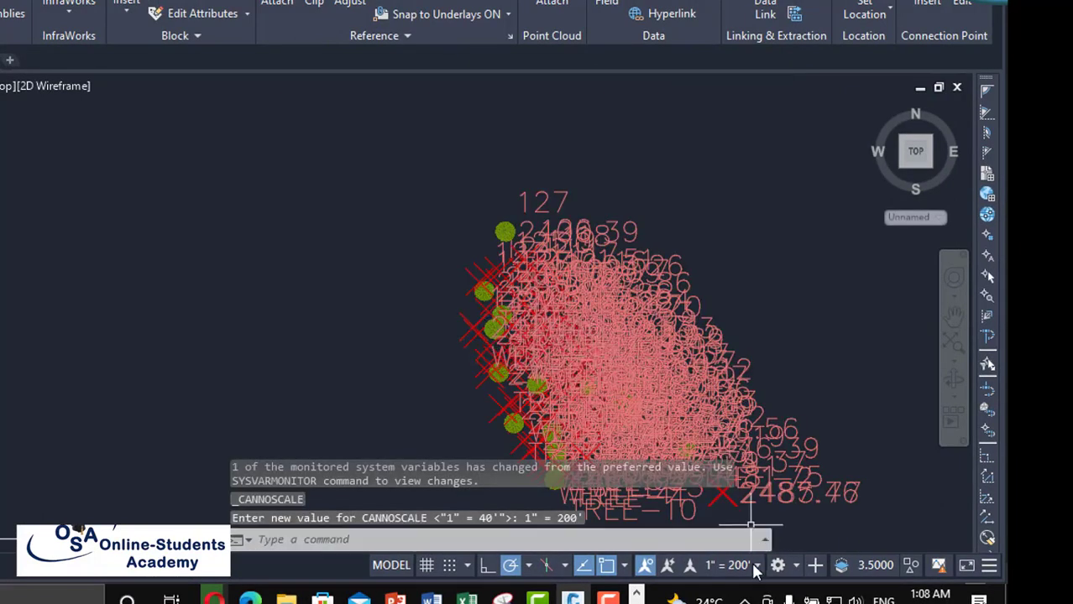
click(758, 567)
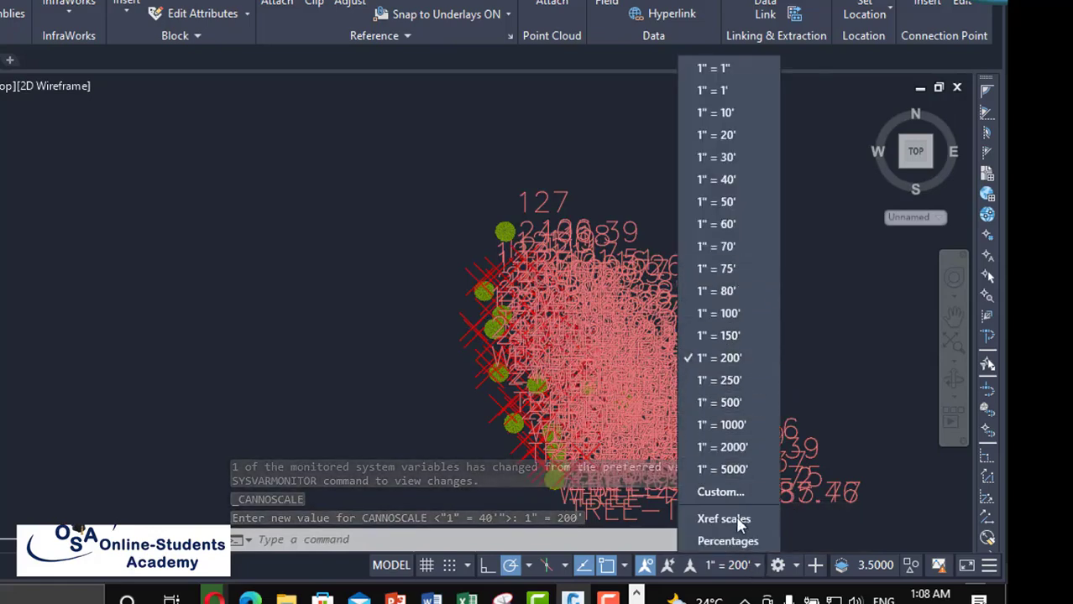
click(726, 314)
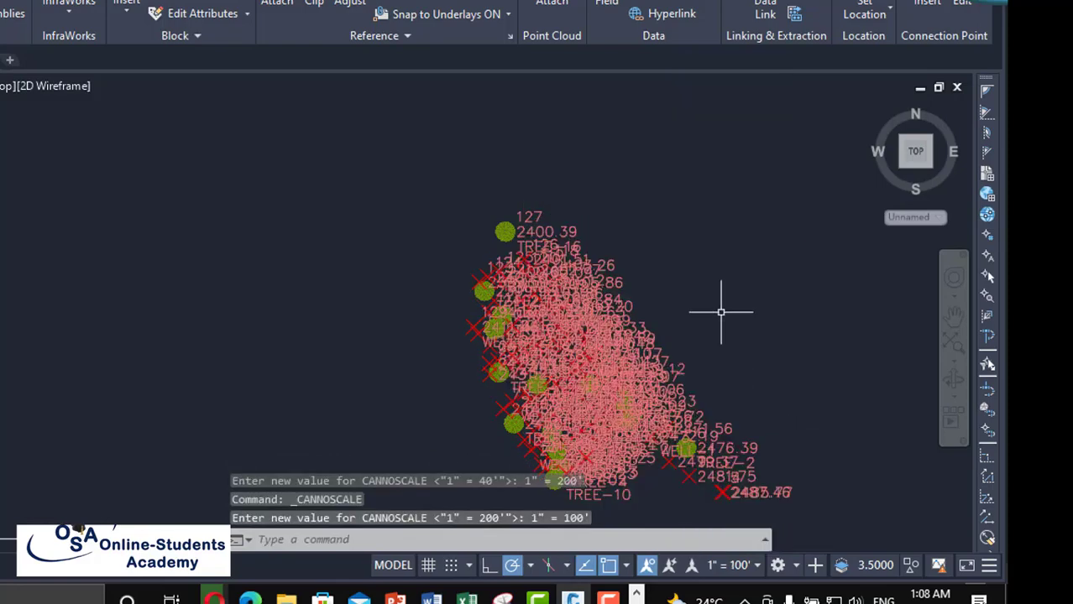
click(756, 567)
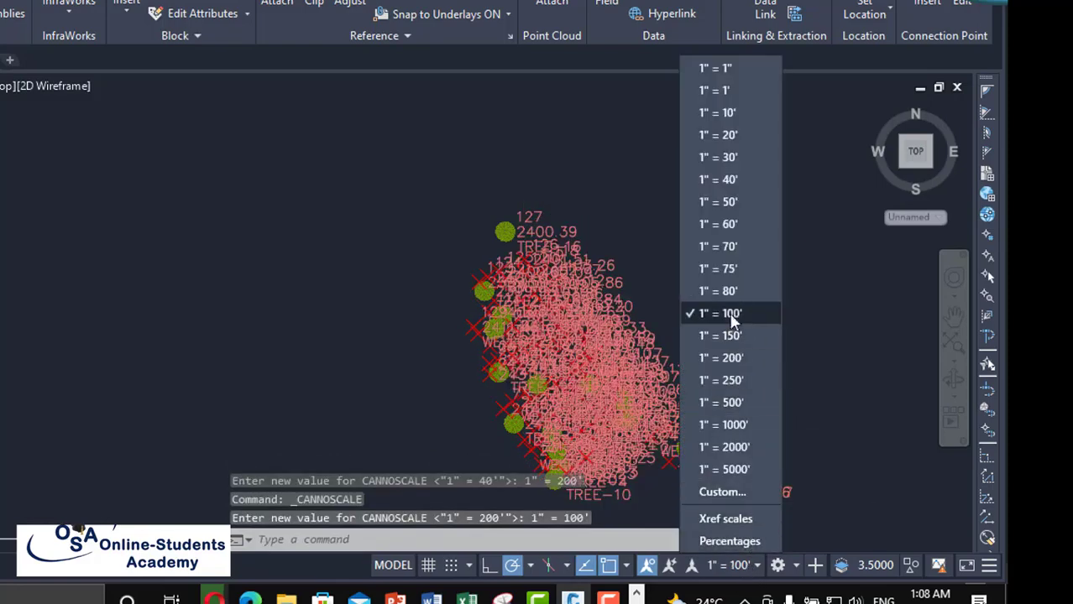
click(720, 225)
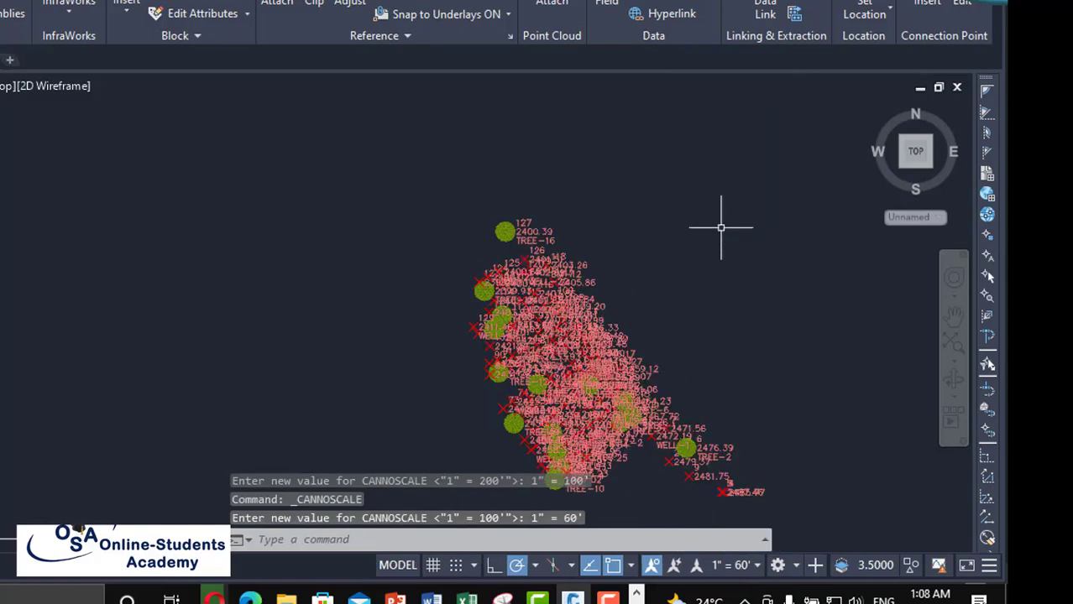
click(753, 564)
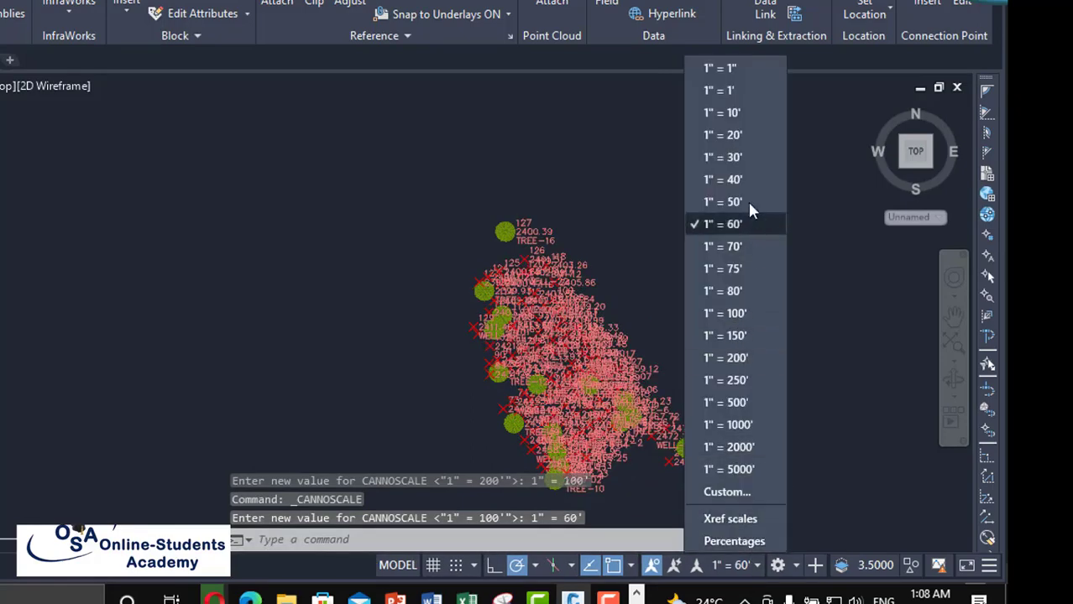
click(728, 147)
Check the point labels around TREE-15 for overlaps and set the annotation scale to 1" = 20'.
scroll(556, 332, up, 5)
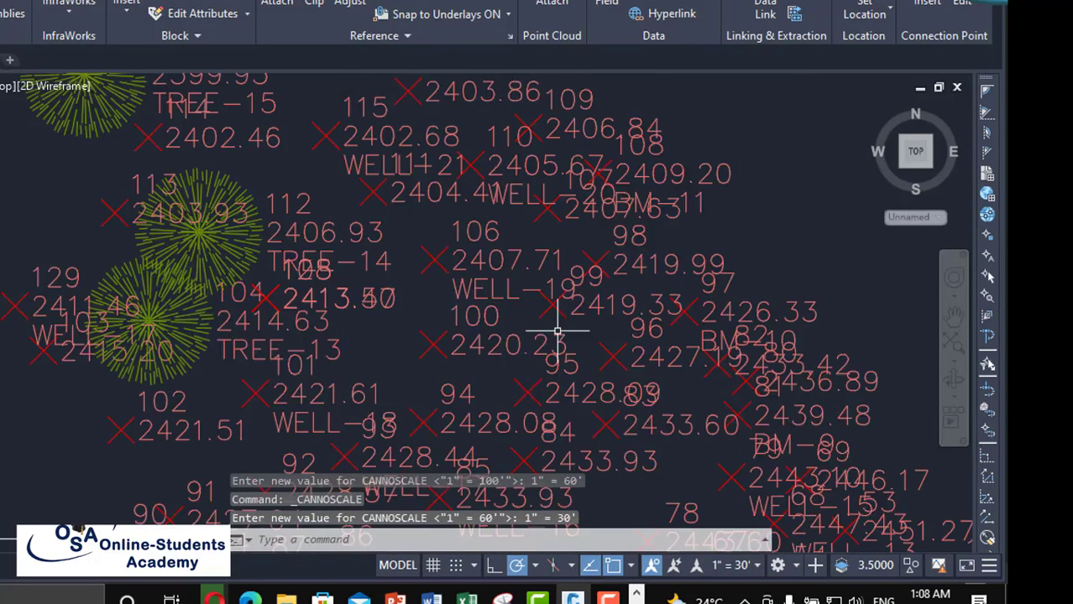
scroll(475, 298, down, 5)
scroll(407, 242, up, 5)
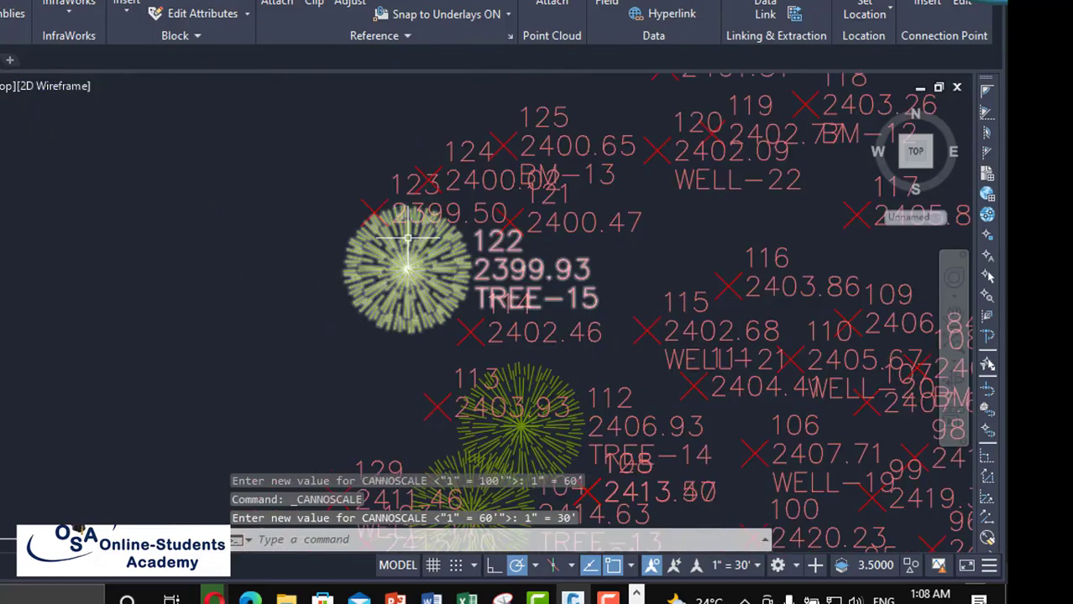
scroll(443, 265, down, 3)
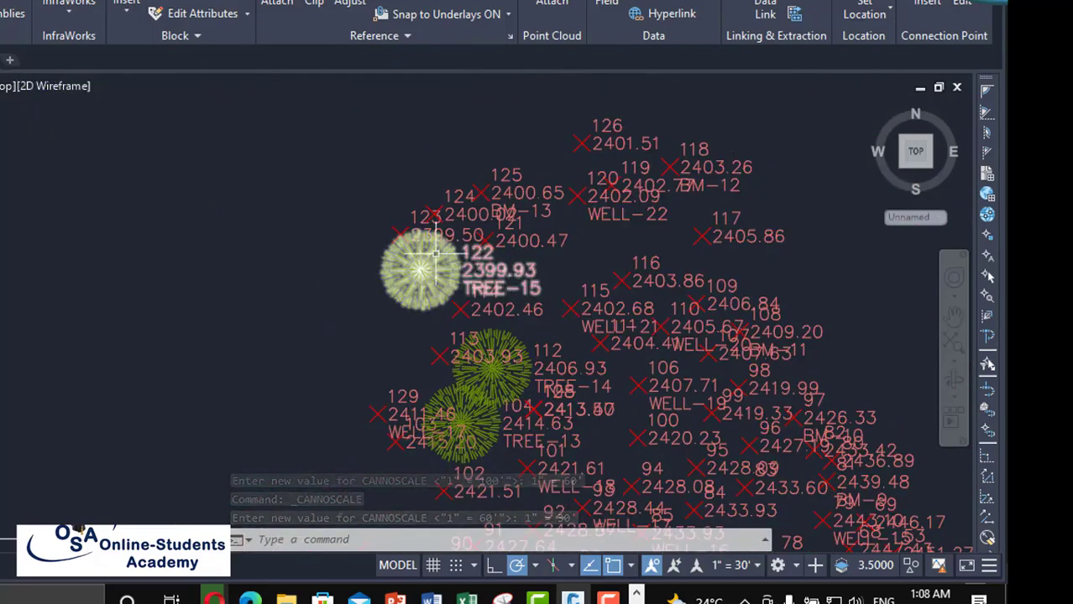
scroll(440, 253, up, 4)
scroll(575, 330, down, 2)
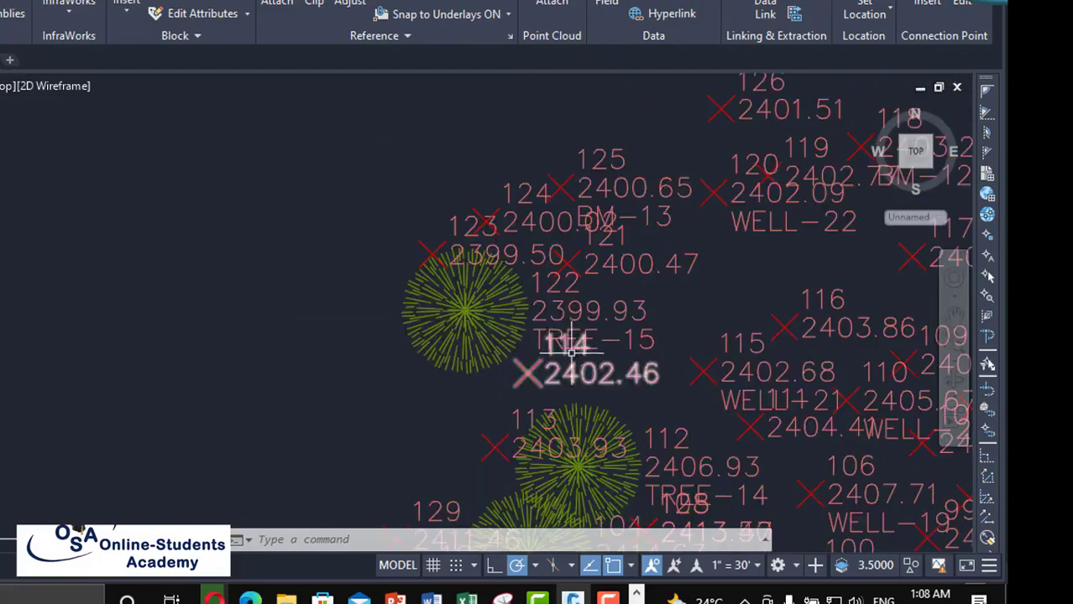
scroll(569, 342, up, 2)
scroll(536, 337, up, 2)
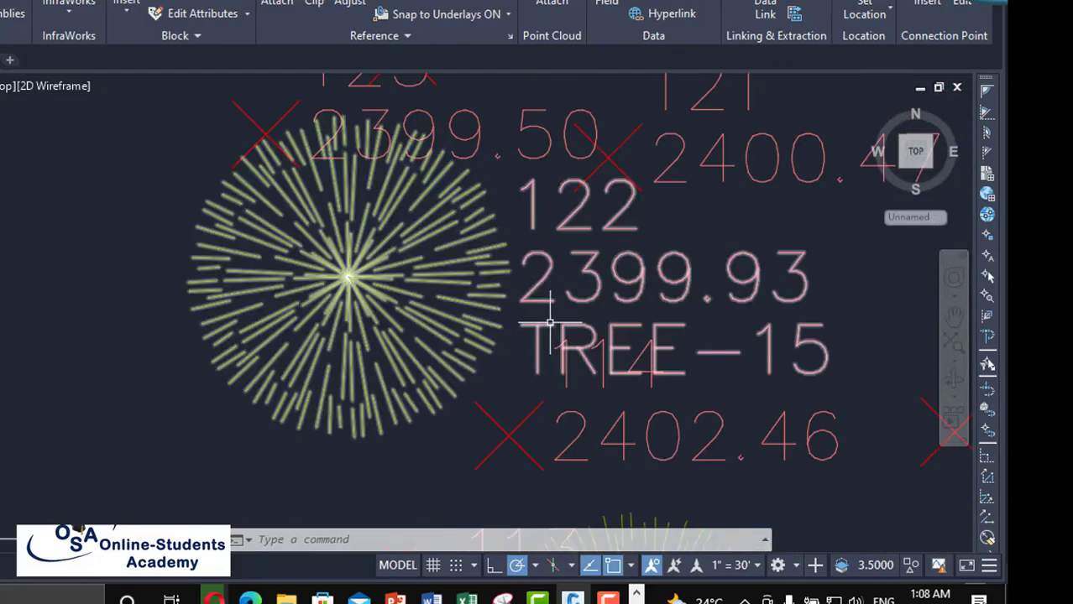
click(756, 568)
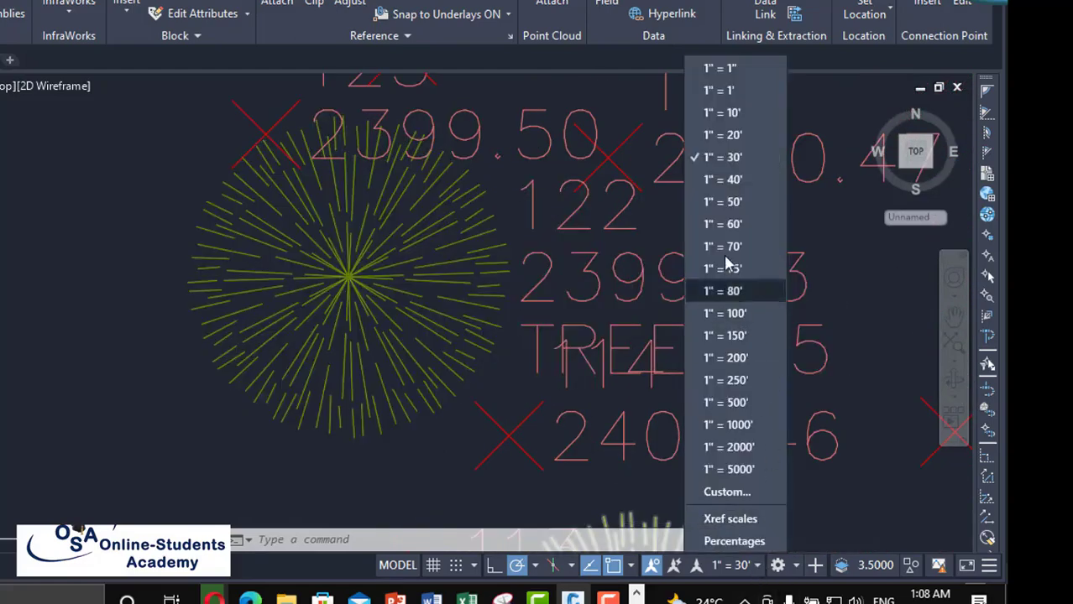
click(724, 134)
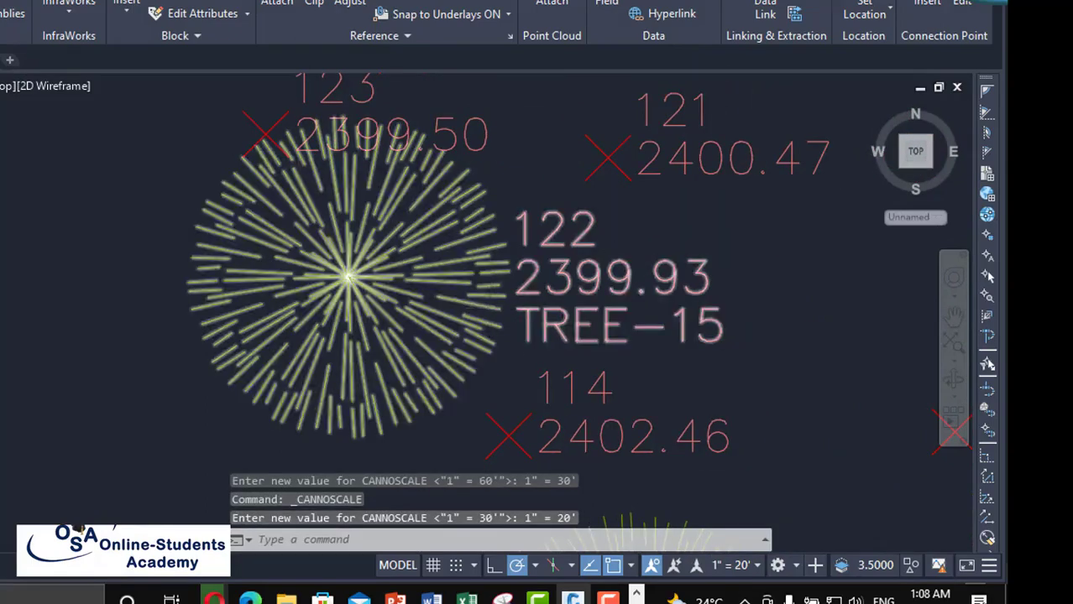
Examine the point markers, numbers, elevations and descriptions of the trees, wells and benchmarks across the survey area.
scroll(491, 300, down, 3)
scroll(535, 252, up, 5)
scroll(514, 249, up, 4)
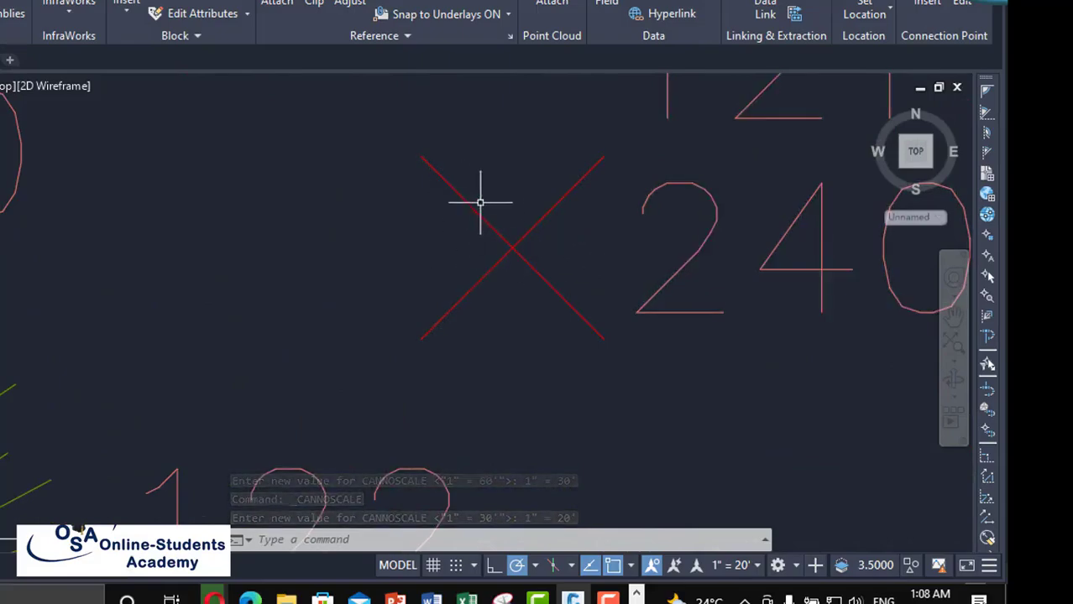
scroll(528, 283, down, 6)
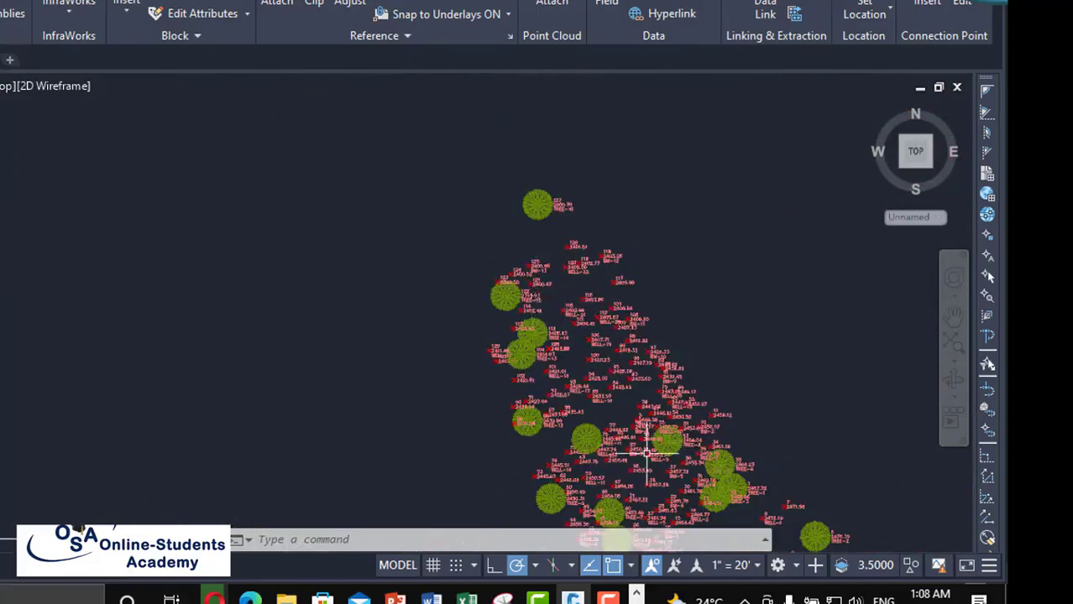
scroll(646, 453, up, 5)
scroll(682, 431, down, 6)
scroll(591, 333, up, 2)
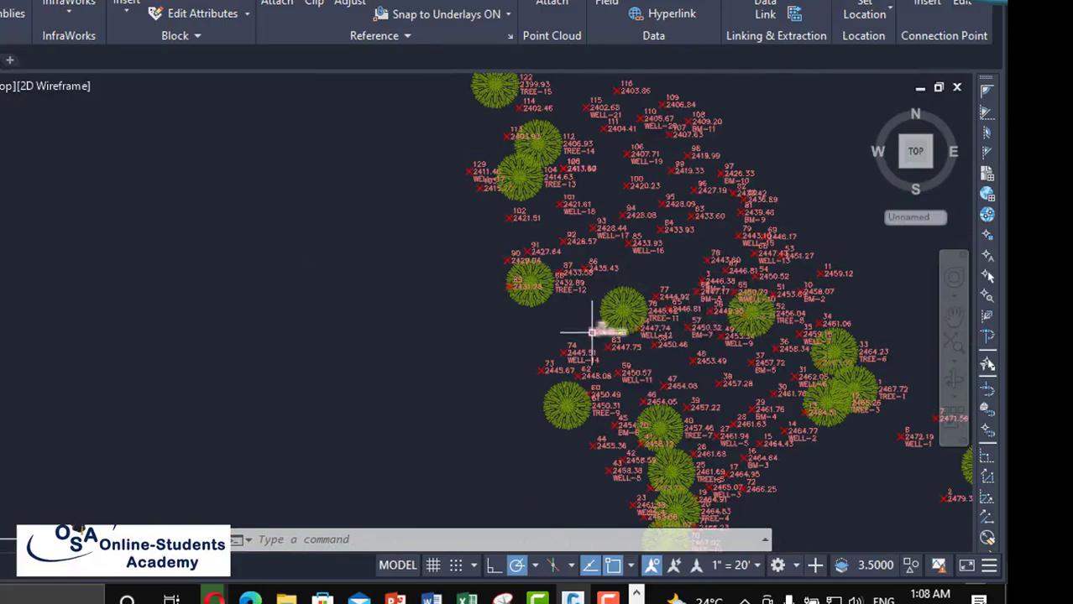
scroll(591, 332, up, 3)
scroll(660, 321, down, 5)
scroll(606, 283, up, 5)
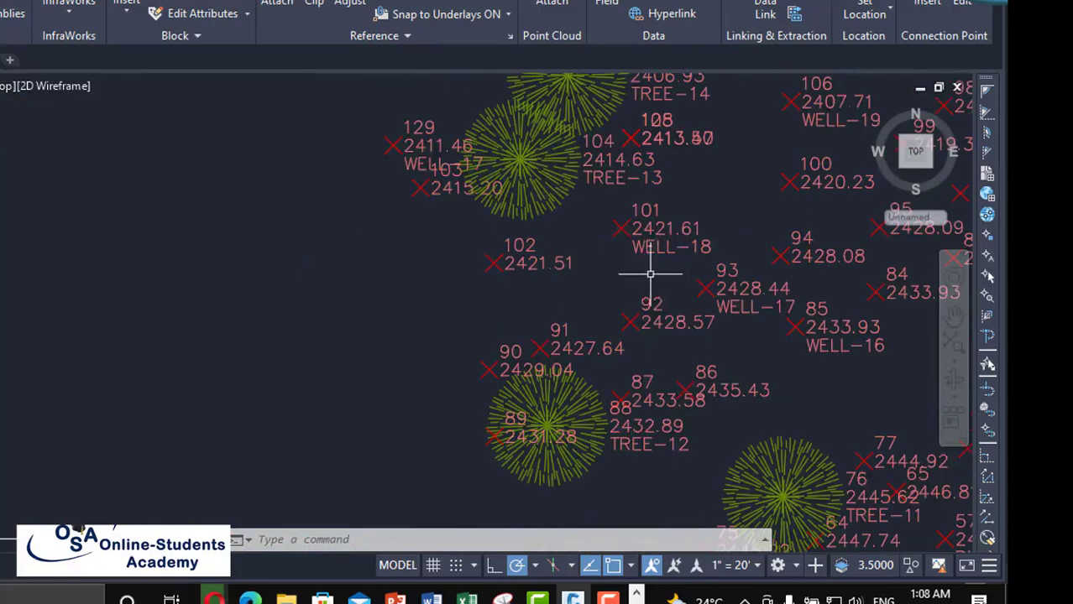
scroll(680, 336, up, 2)
scroll(621, 412, down, 6)
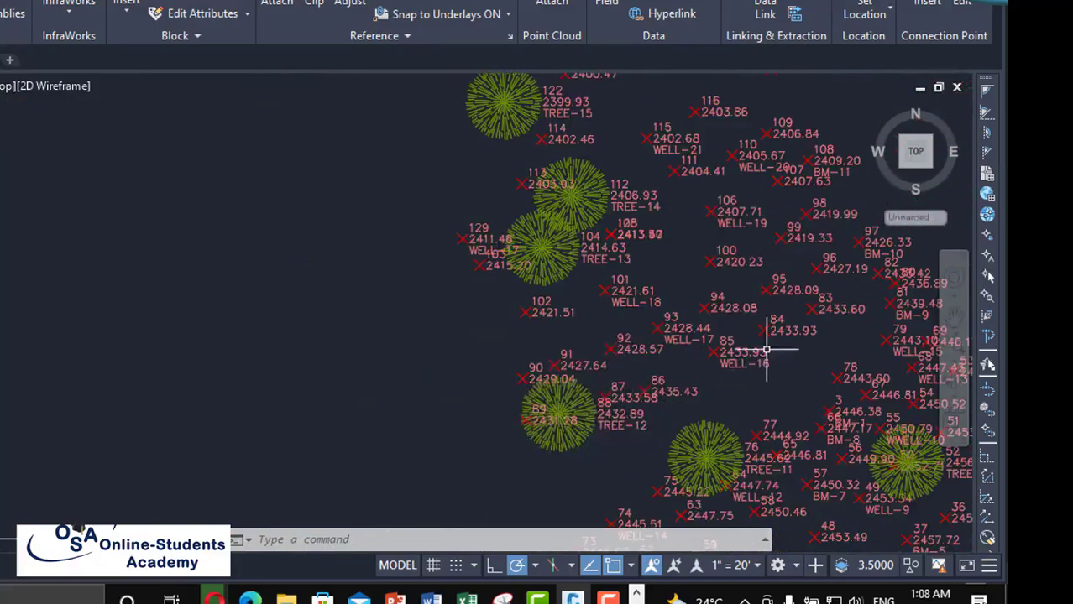
scroll(691, 400, up, 8)
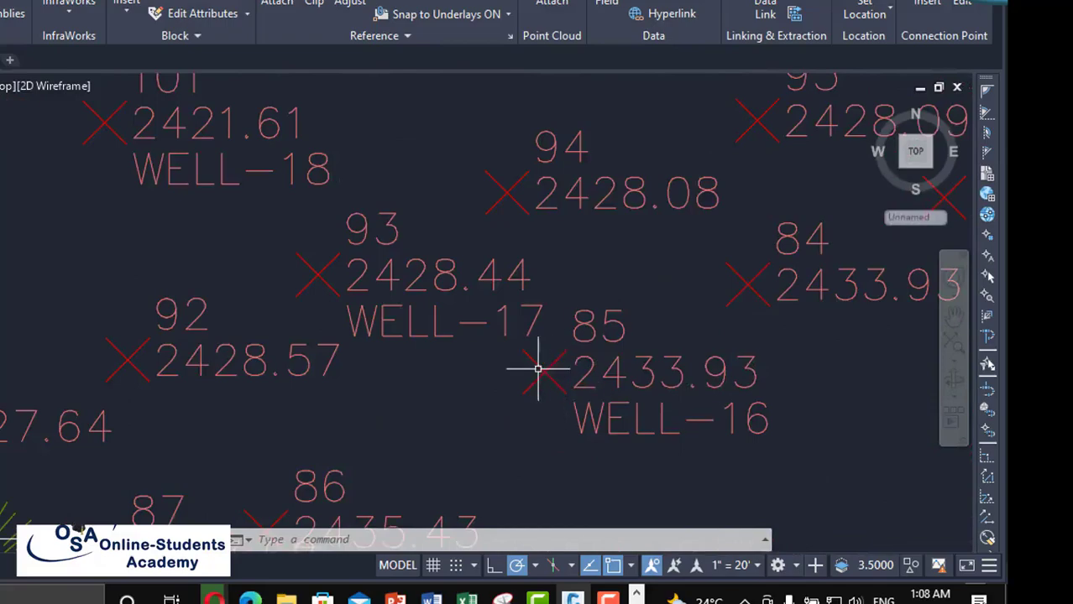
scroll(539, 369, down, 5)
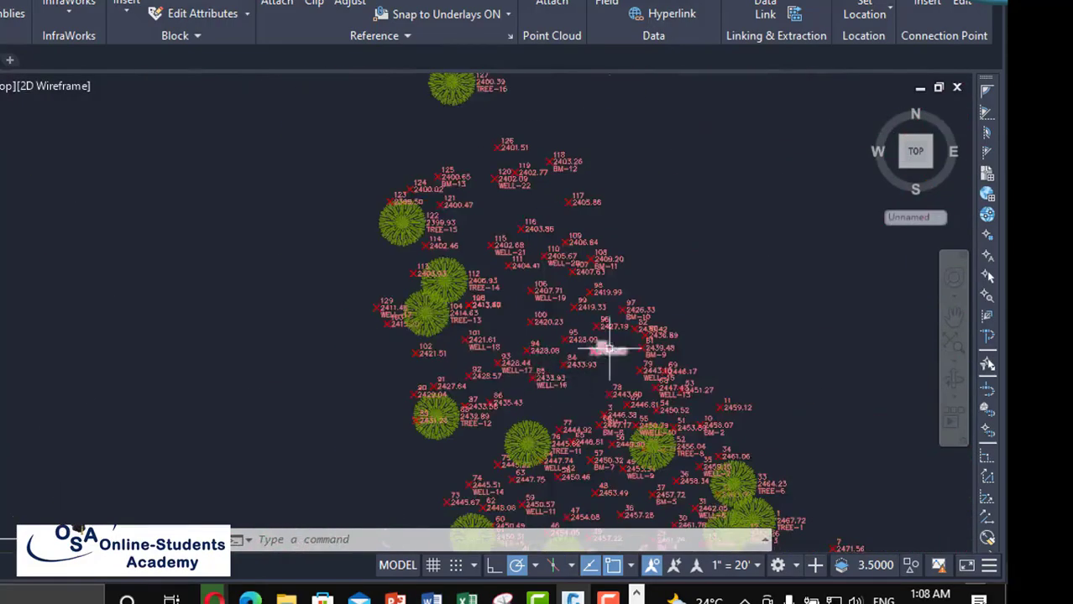
scroll(606, 348, up, 5)
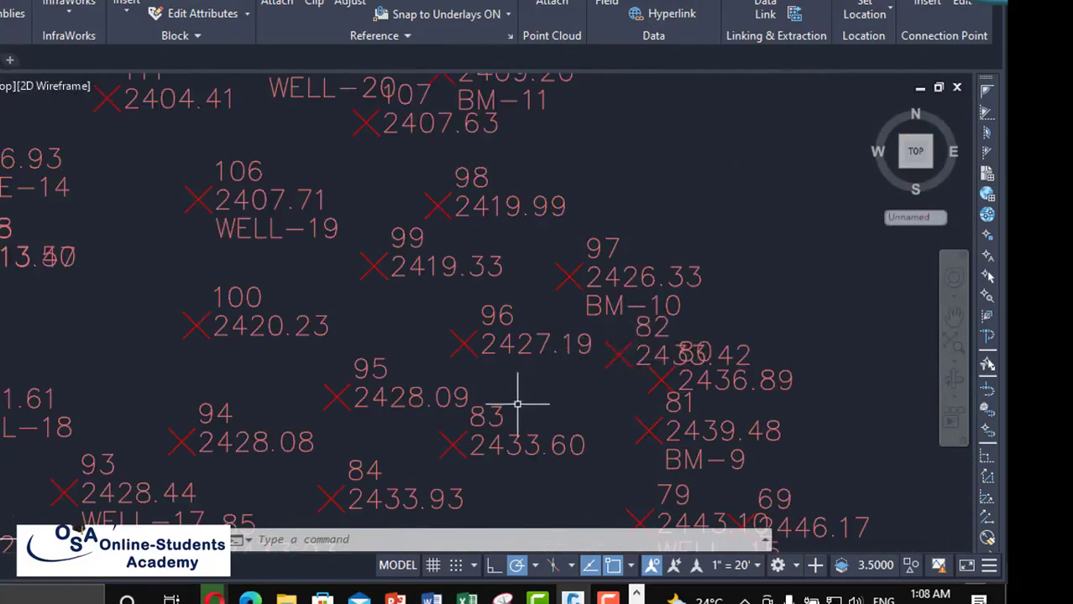
scroll(504, 344, down, 3)
scroll(490, 274, up, 6)
scroll(562, 341, up, 3)
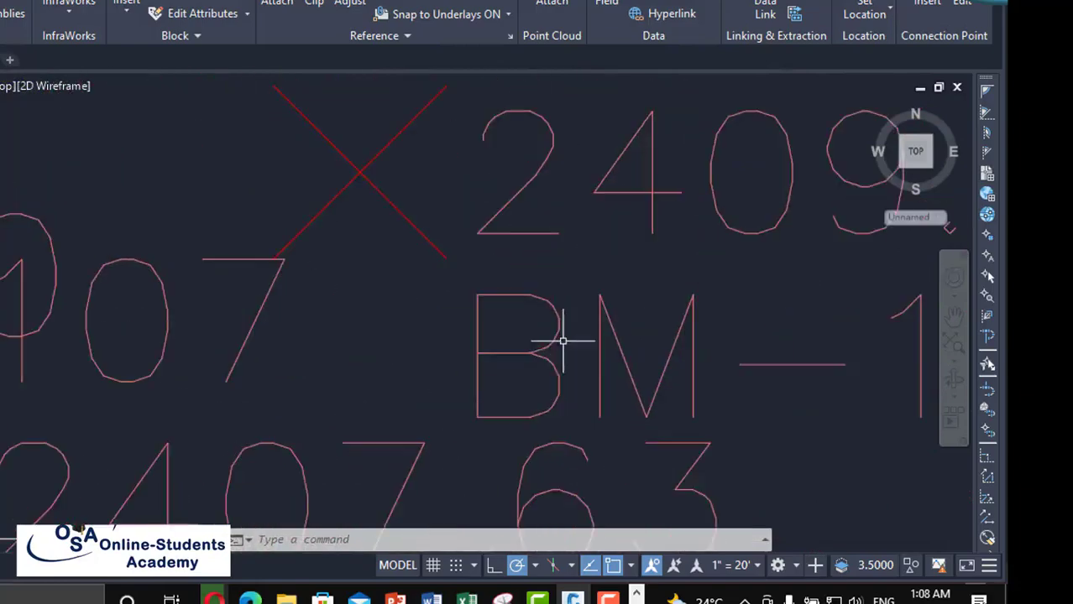
scroll(450, 256, down, 3)
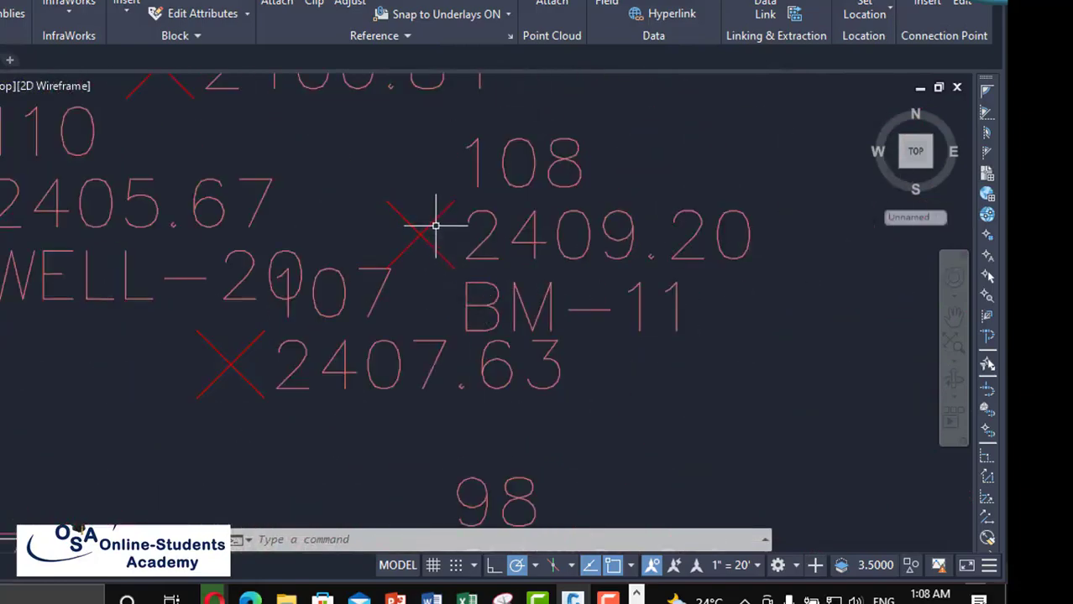
Check the drawing's point collection and list its point groups.
scroll(436, 225, down, 6)
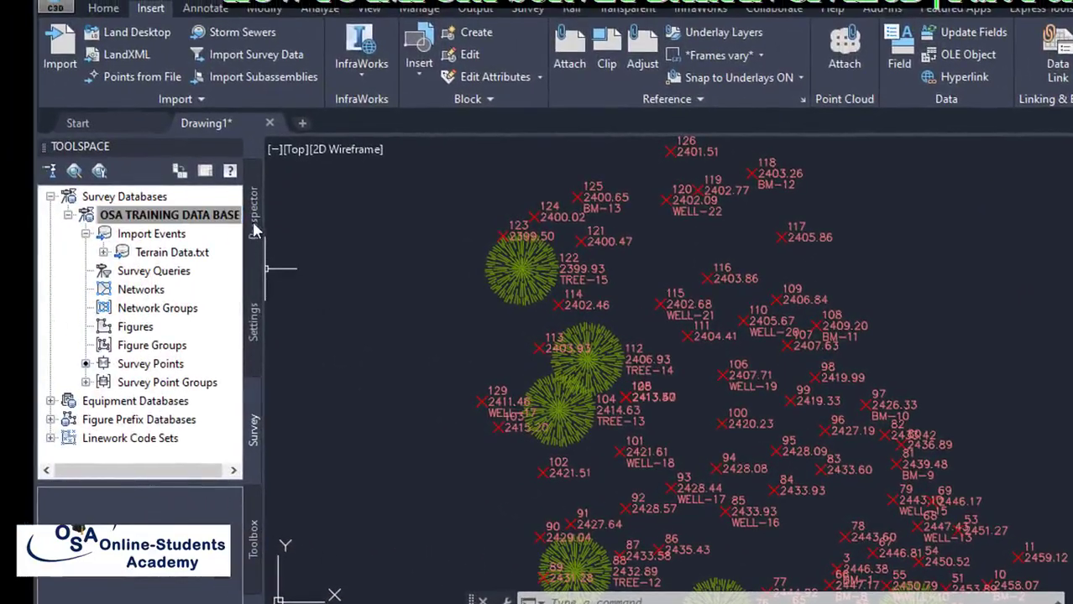
click(254, 220)
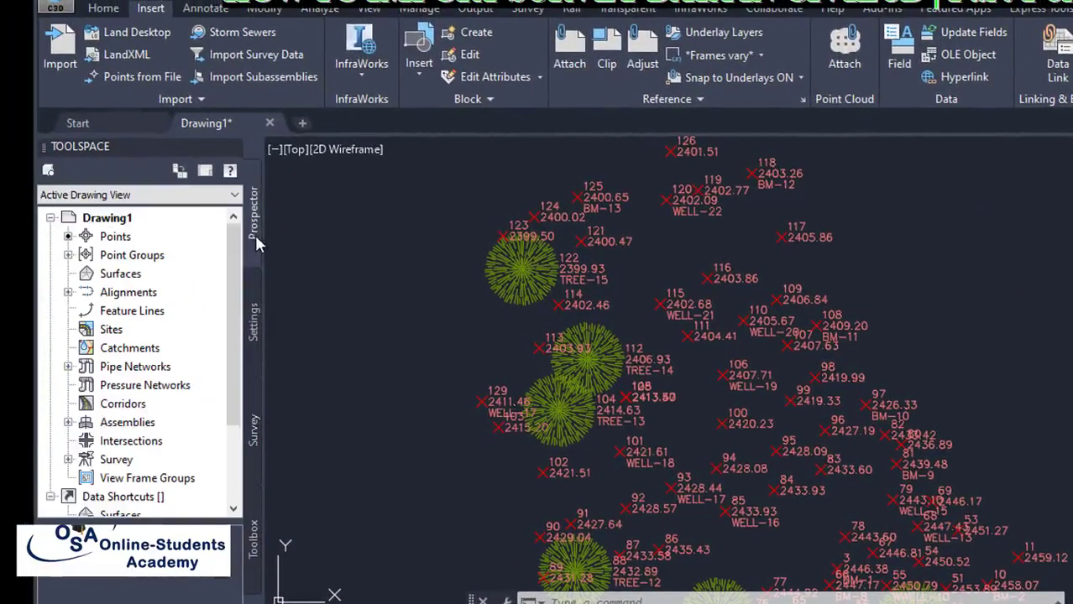
click(115, 237)
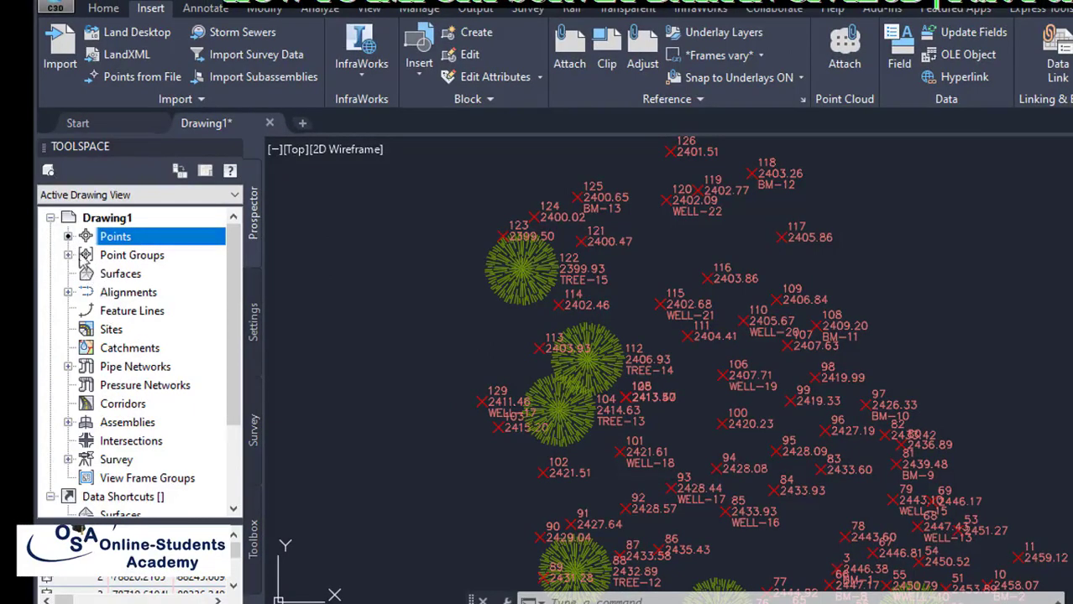
click(68, 255)
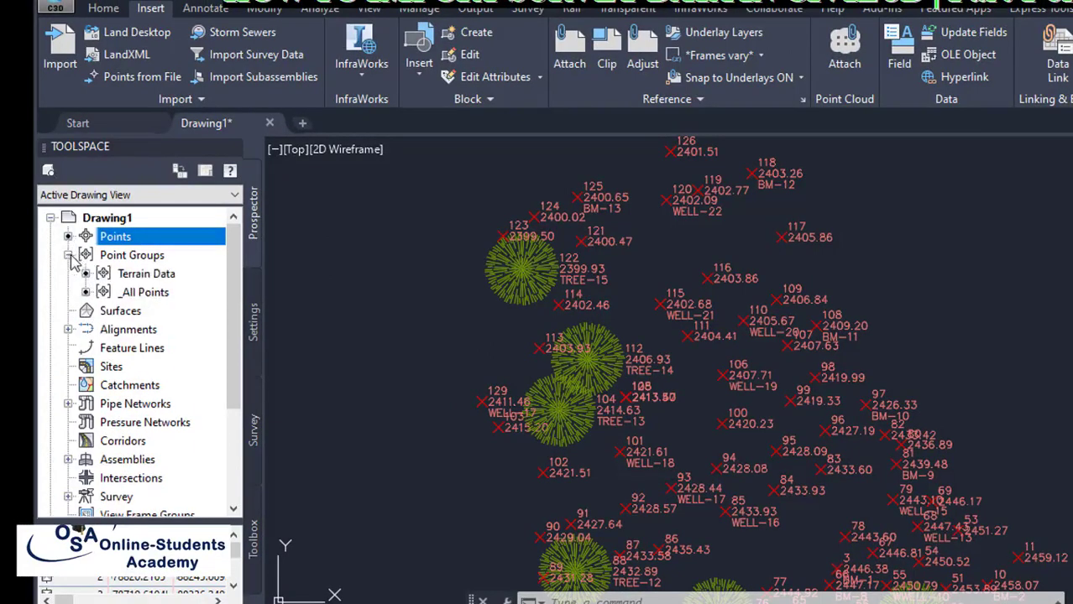
click(68, 255)
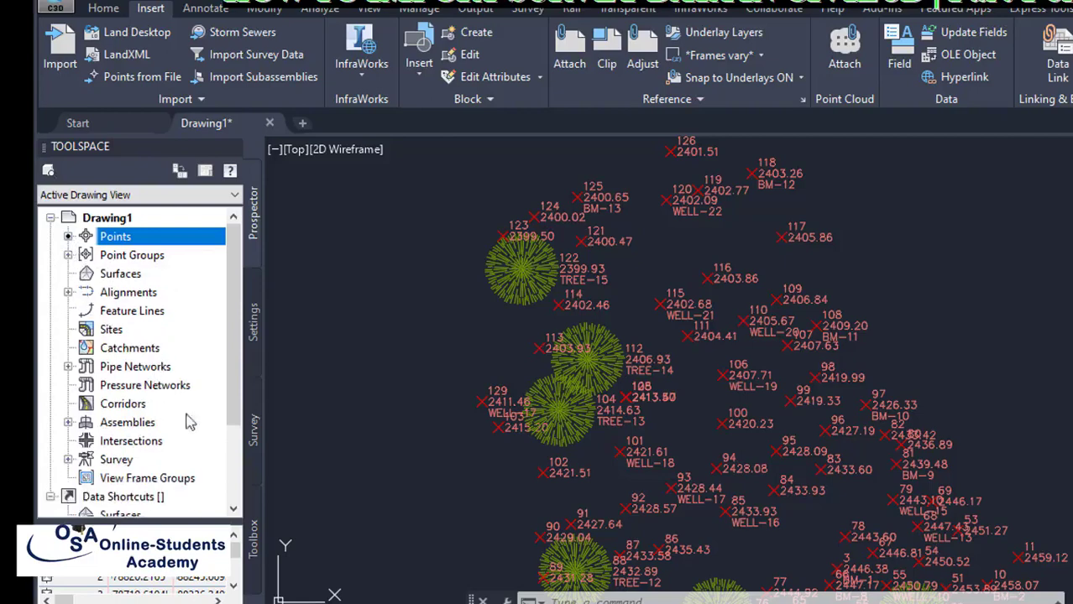
Open the keys of the Civil 3D description key set in the drawing's point settings for editing.
click(252, 328)
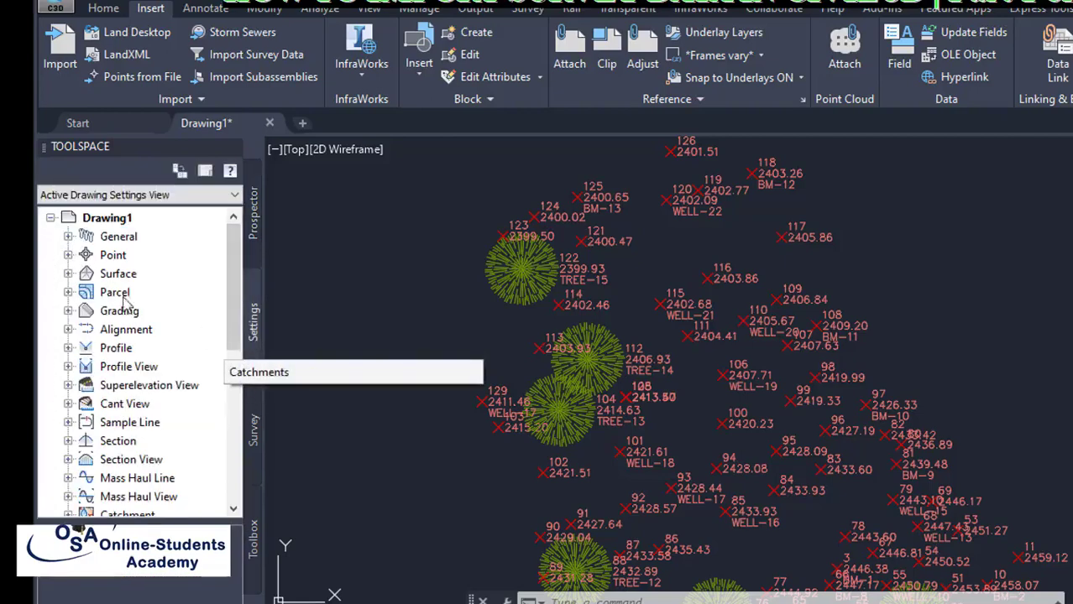
double_click(84, 254)
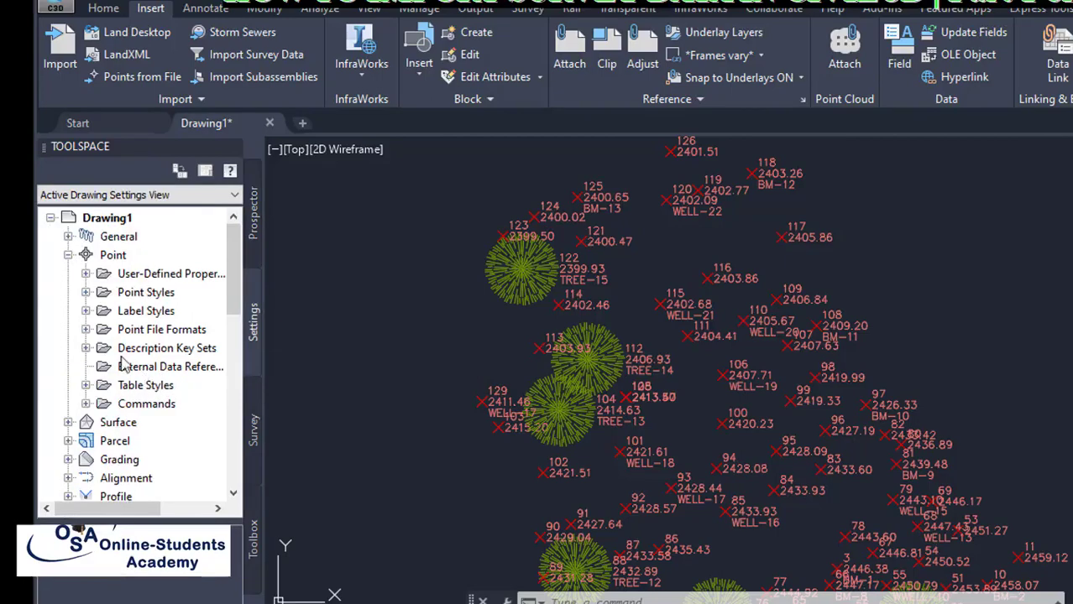
click(86, 348)
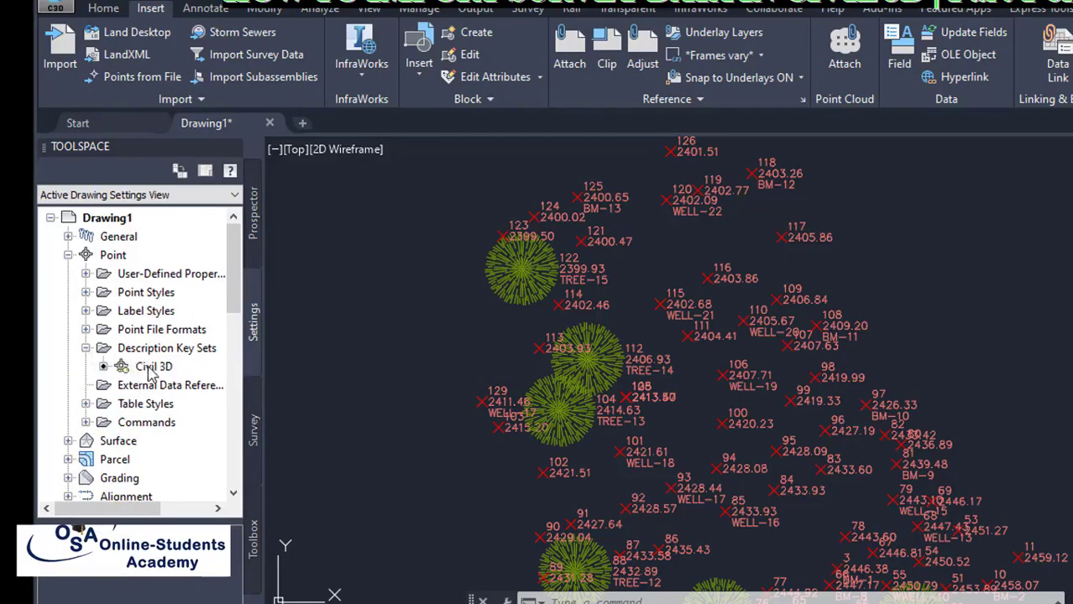
click(151, 372)
right_click(151, 372)
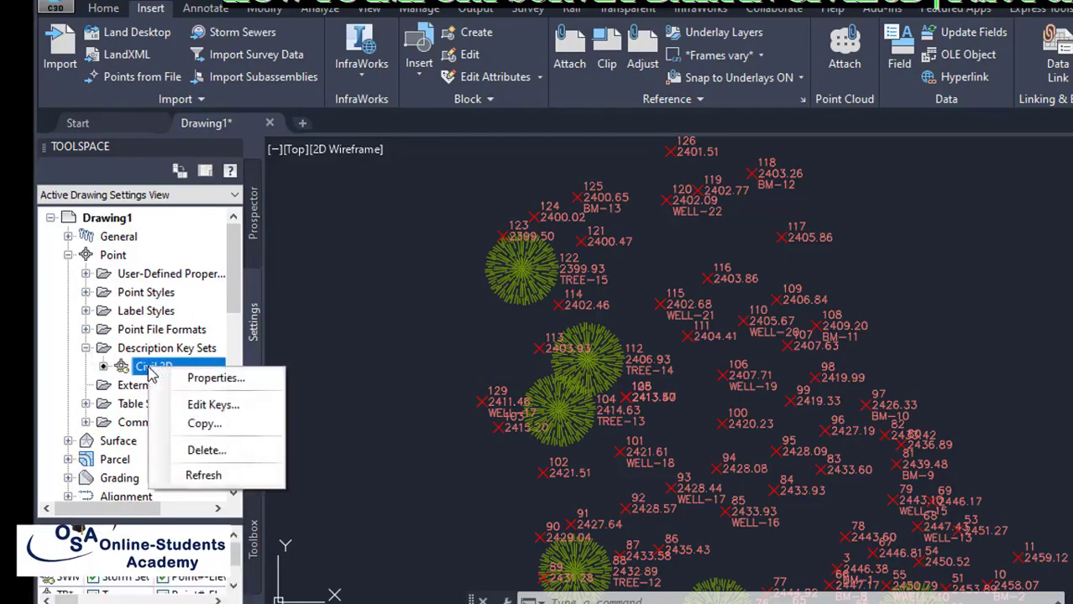
click(214, 405)
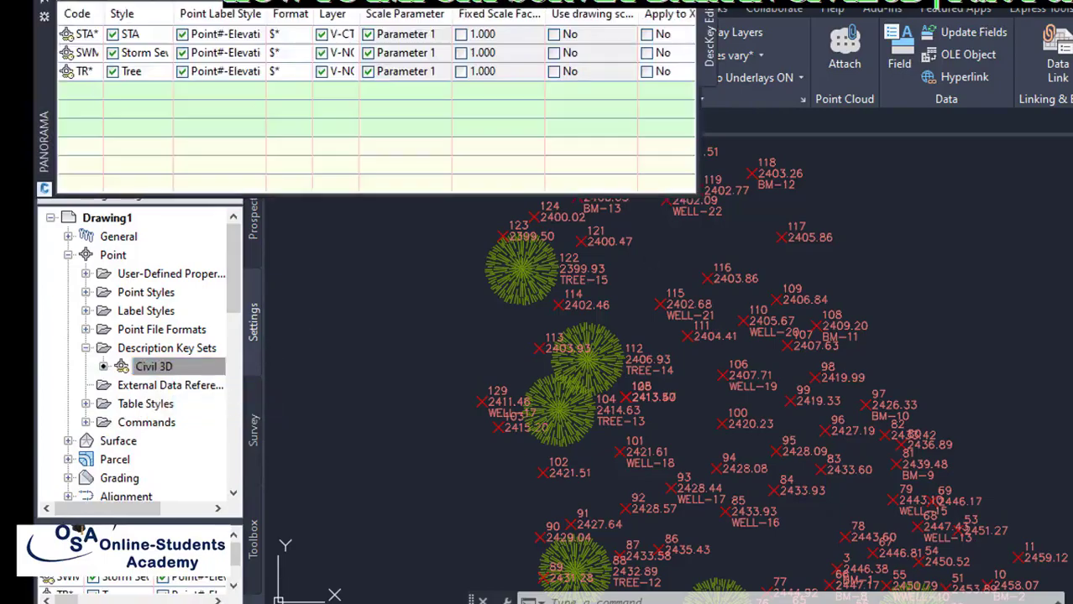
Compare the codes and styles in the description key set with the tree, well and benchmark points in the drawing.
mouse_move(514, 288)
middle_down()
mouse_move(490, 239)
mouse_move(598, 306)
mouse_move(558, 273)
middle_up()
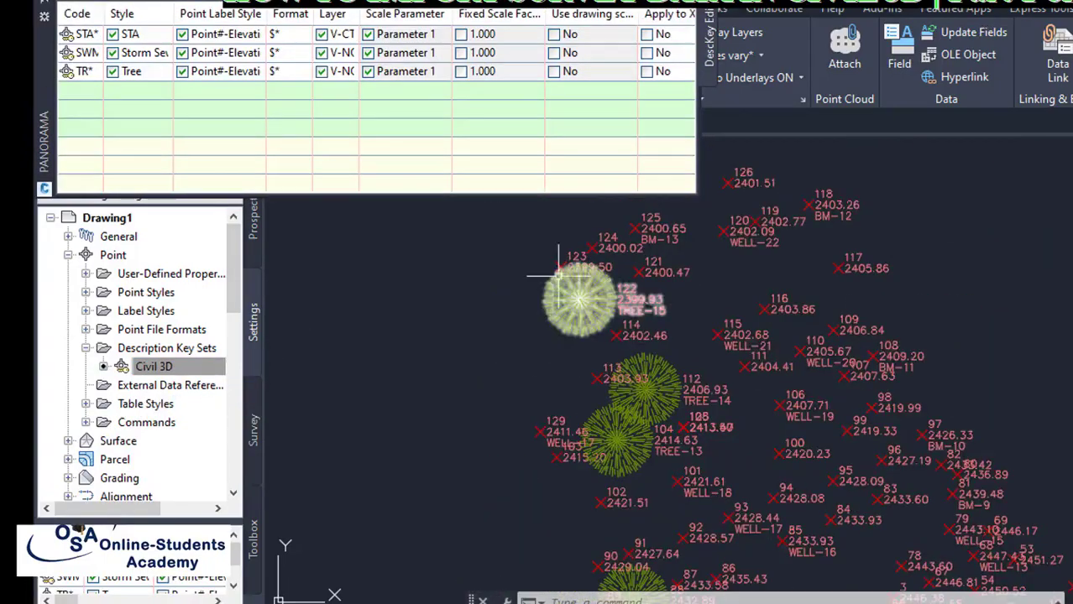
scroll(558, 272, up, 4)
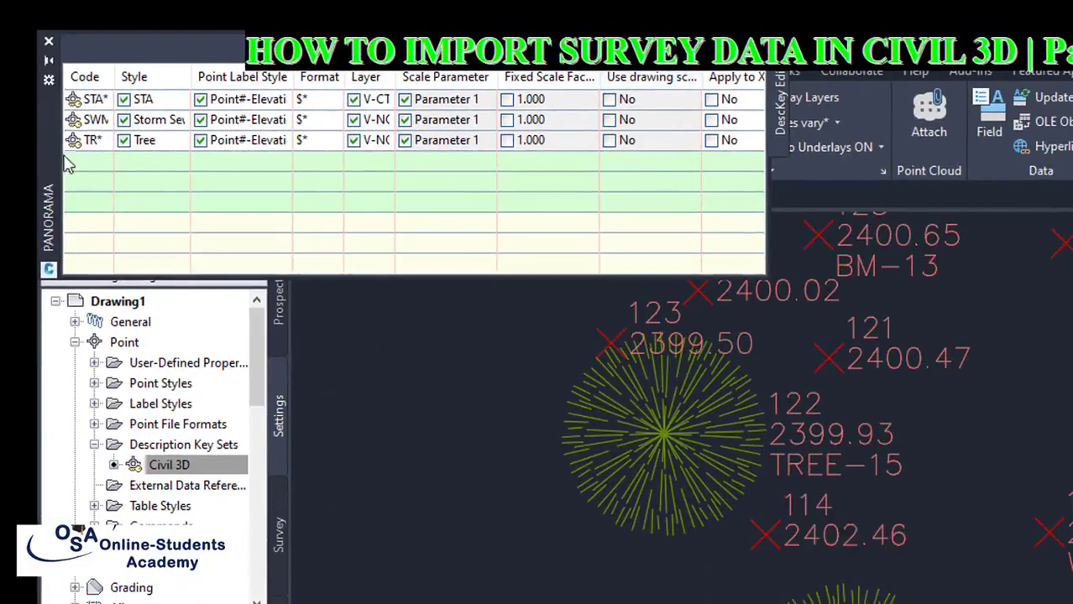
scroll(873, 453, down, 5)
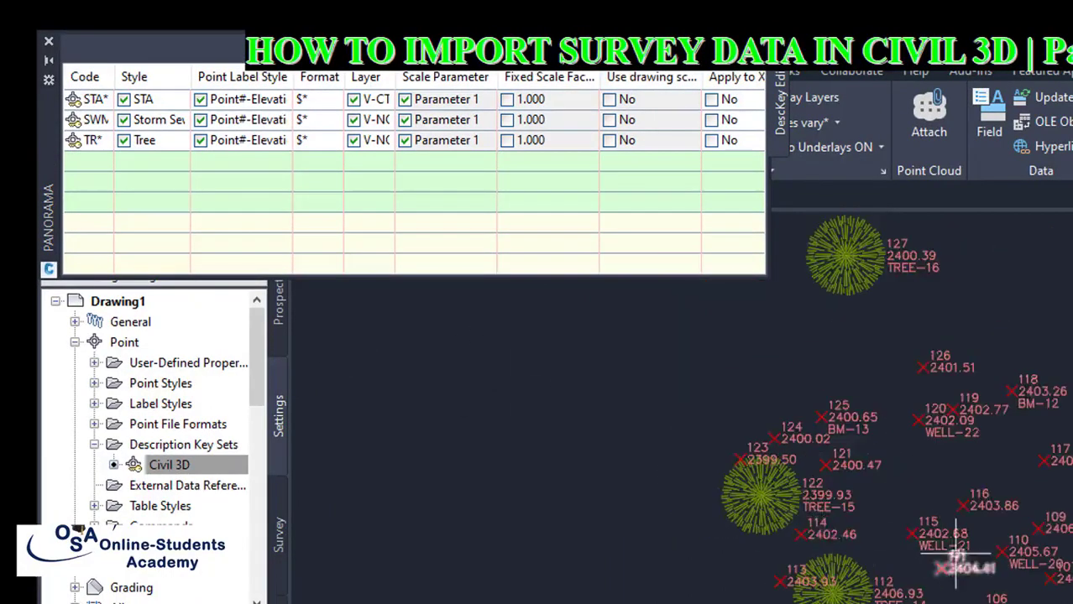
scroll(910, 533, up, 7)
scroll(910, 533, down, 4)
scroll(989, 385, up, 6)
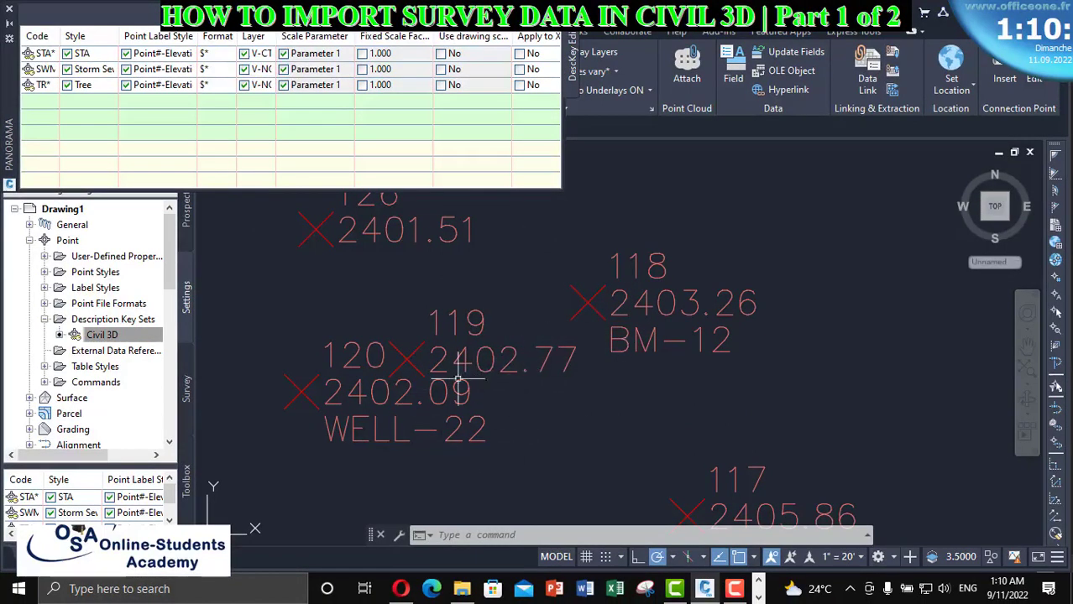
click(118, 334)
scroll(648, 366, down, 3)
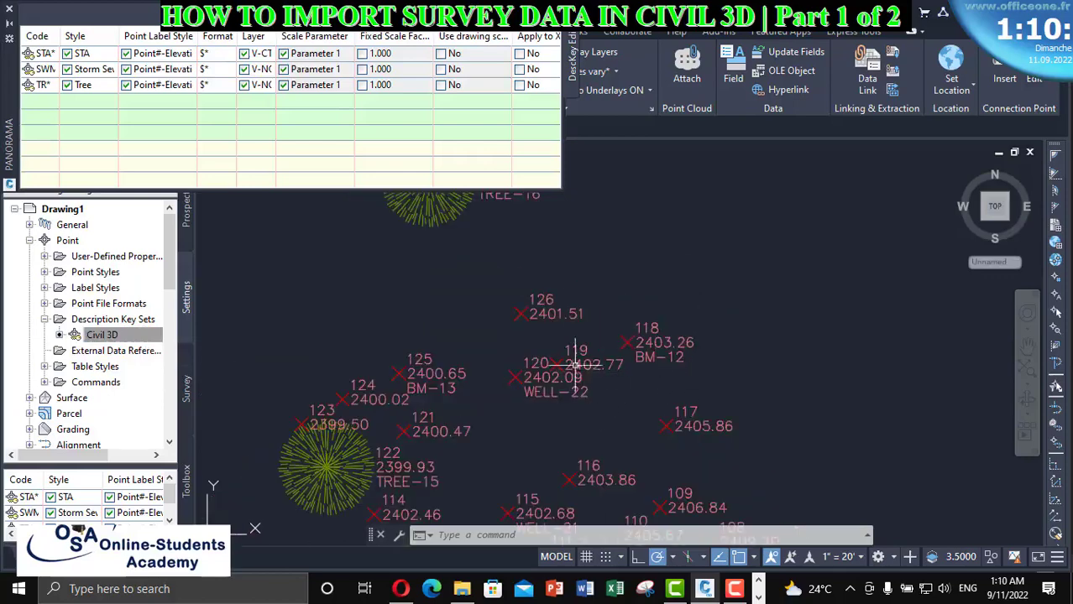
scroll(673, 321, up, 2)
scroll(673, 321, down, 3)
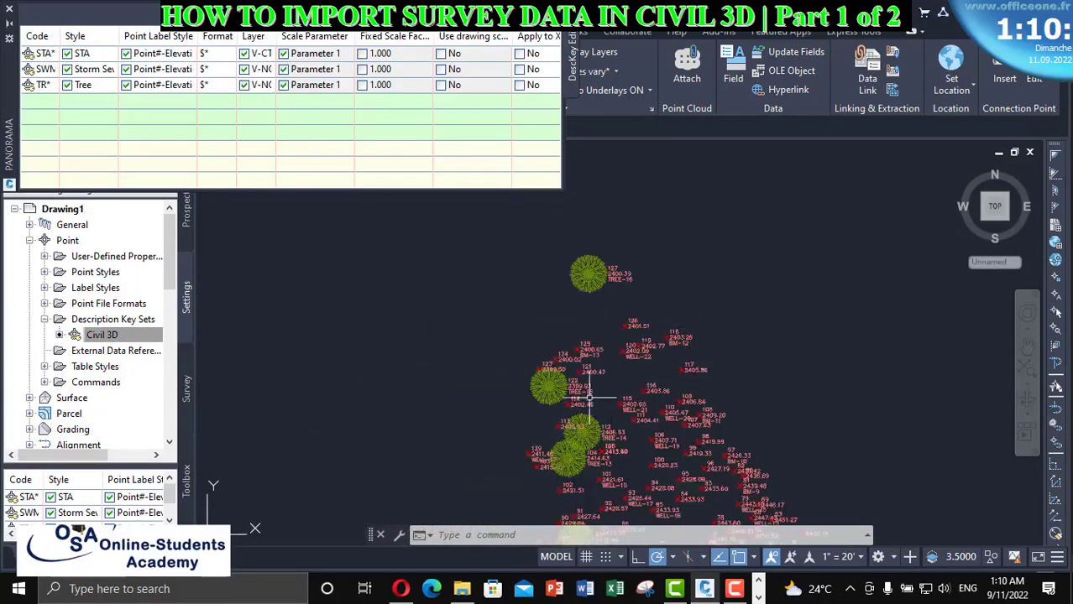
scroll(610, 390, up, 4)
scroll(582, 388, up, 2)
scroll(583, 389, down, 5)
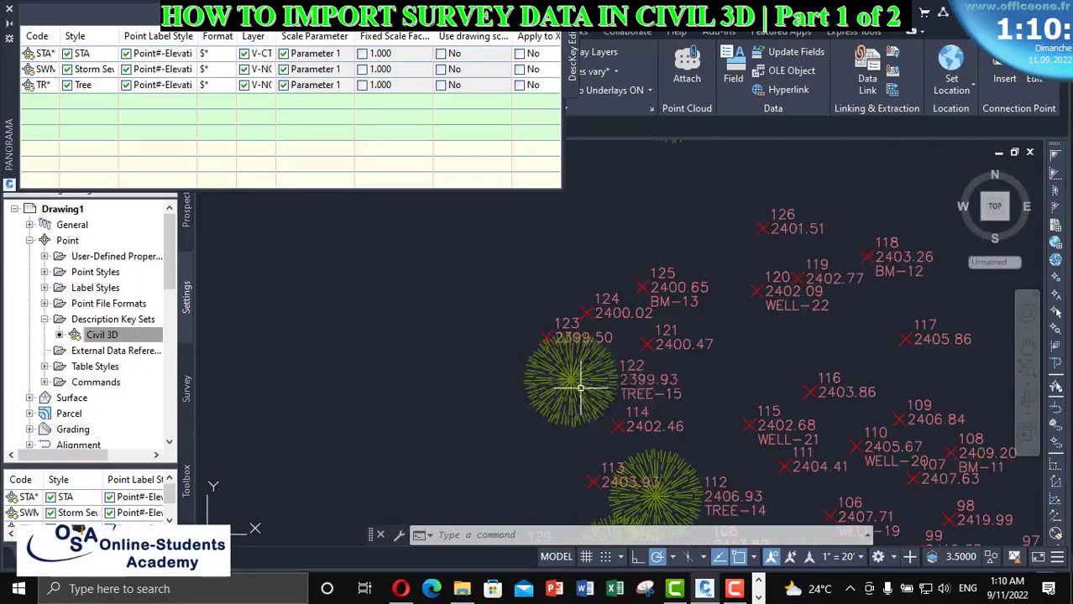
scroll(642, 373, down, 1)
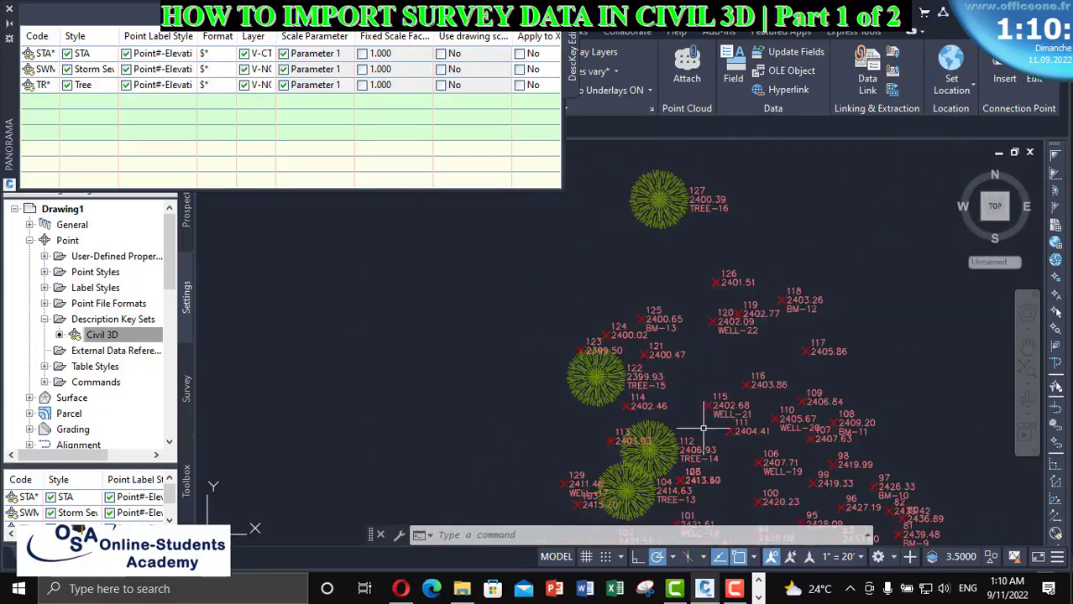